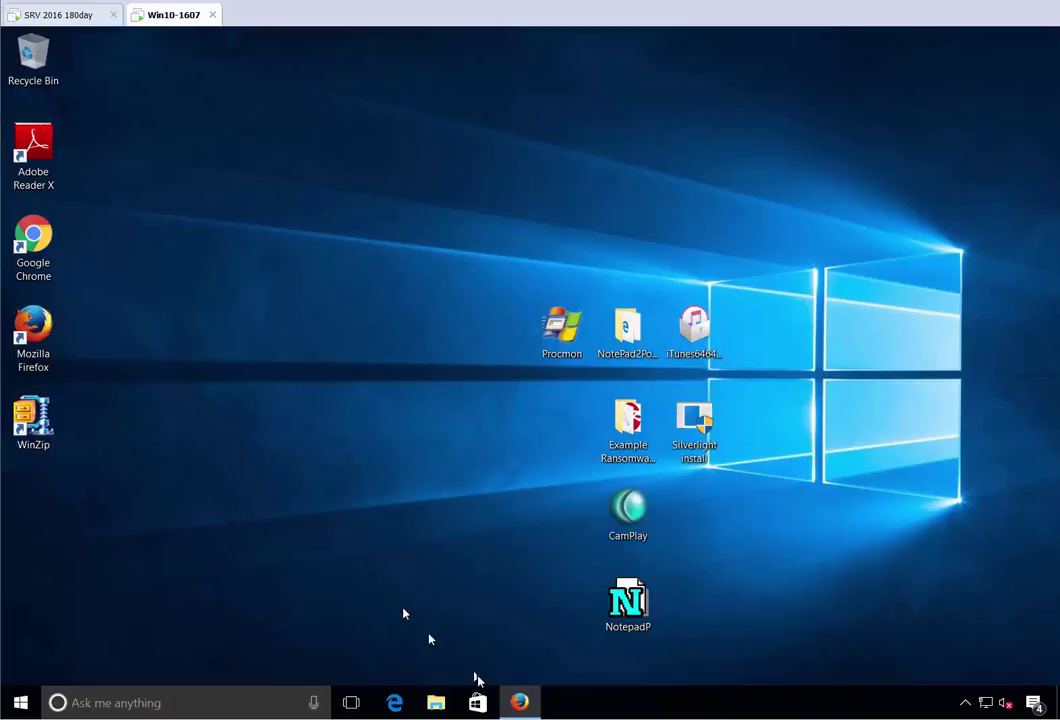
# - Launch Firefox and WinZip, dismiss WinZip's tip and update prompts, then close both
pyautogui.doubleClick(43, 334)
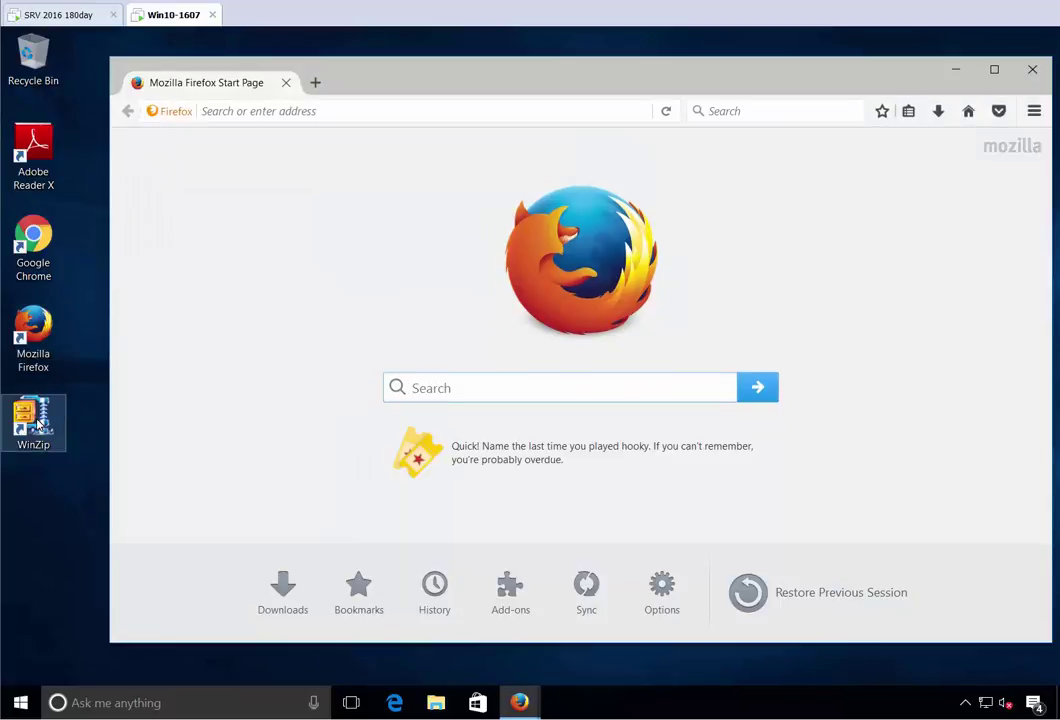
pyautogui.doubleClick(33, 420)
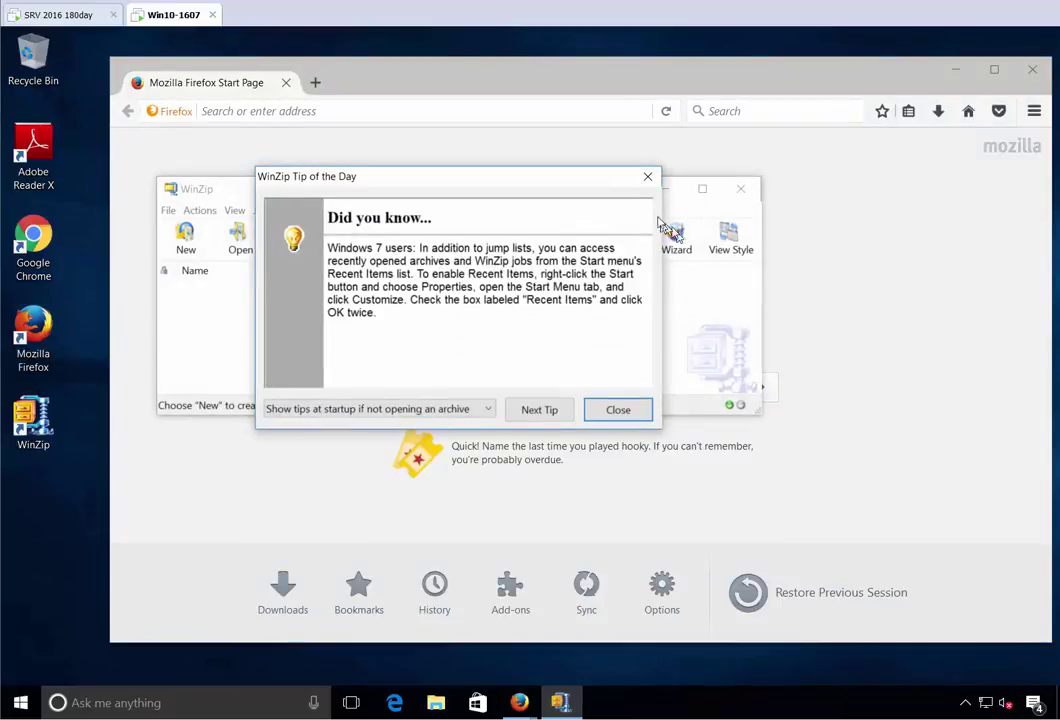
pyautogui.click(647, 176)
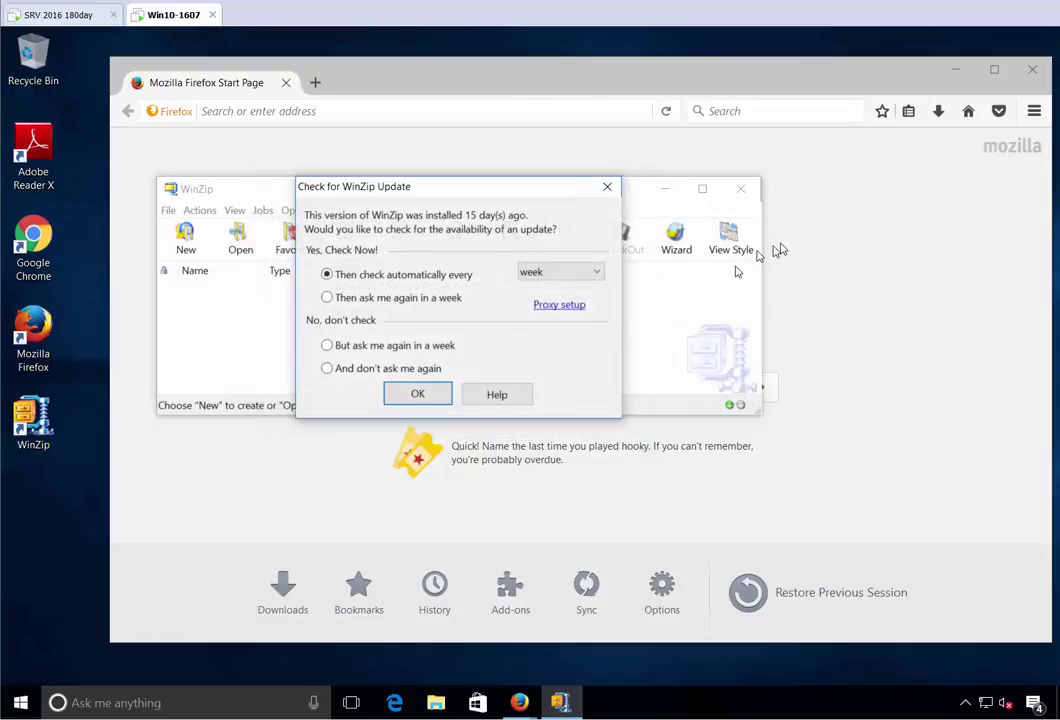
pyautogui.press('Return')
pyautogui.click(740, 188)
pyautogui.click(1032, 69)
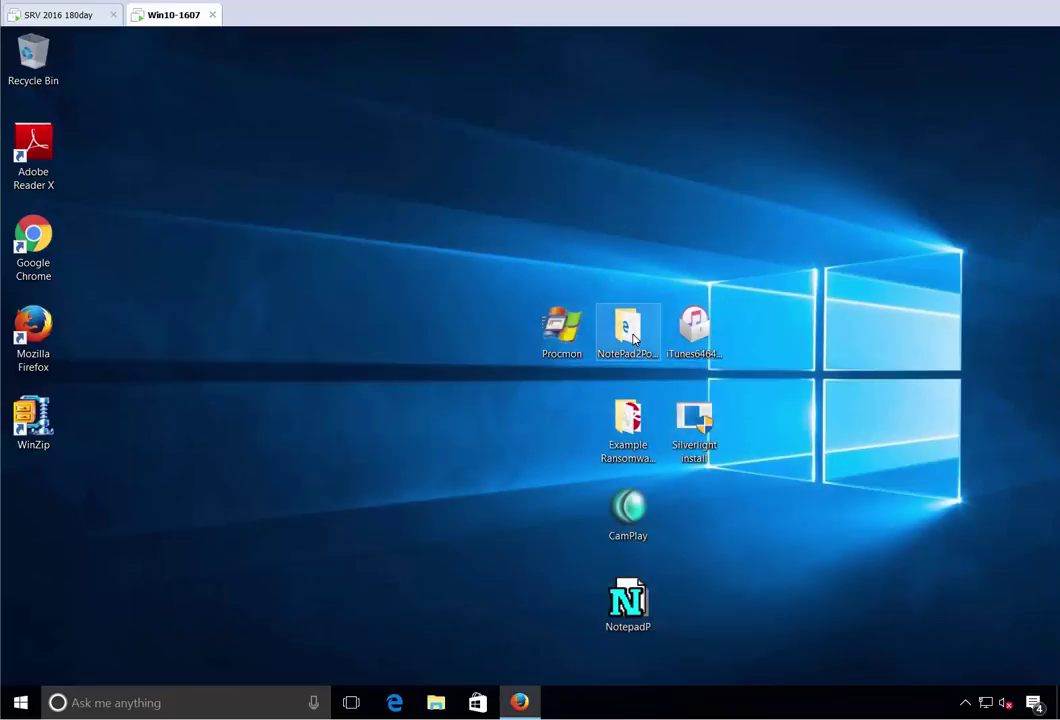
# - Look through the portable apps directory in Firefox, then close Firefox
pyautogui.click(519, 701)
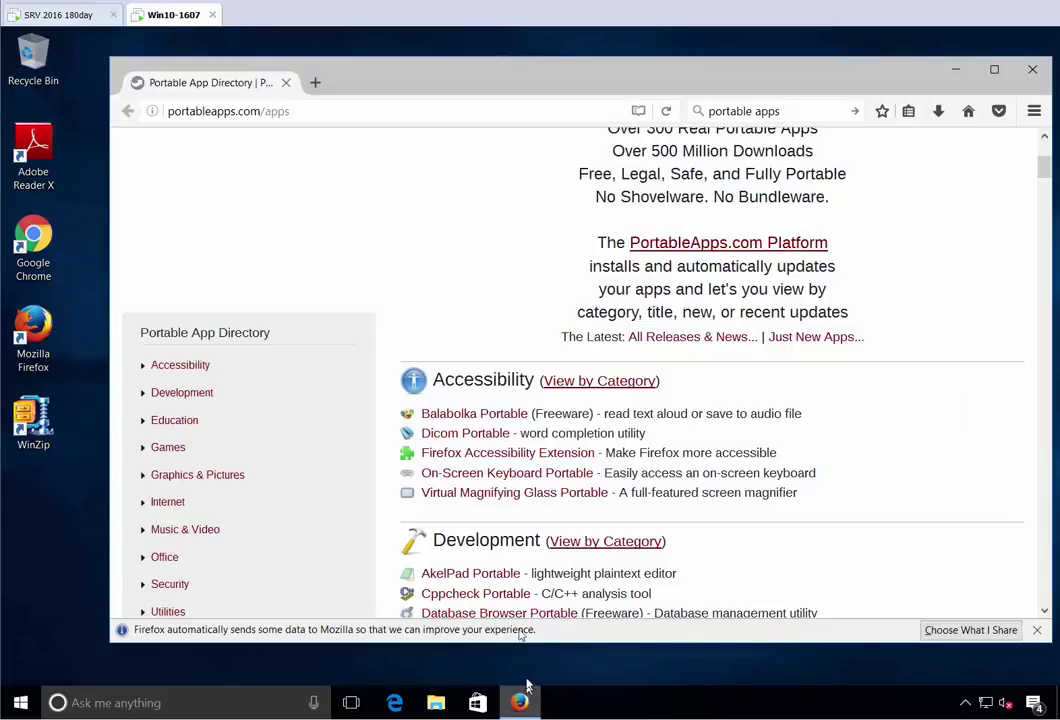
pyautogui.scroll(-1, 715, 432)
pyautogui.scroll(-3, 715, 432)
pyautogui.scroll(-3, 716, 430)
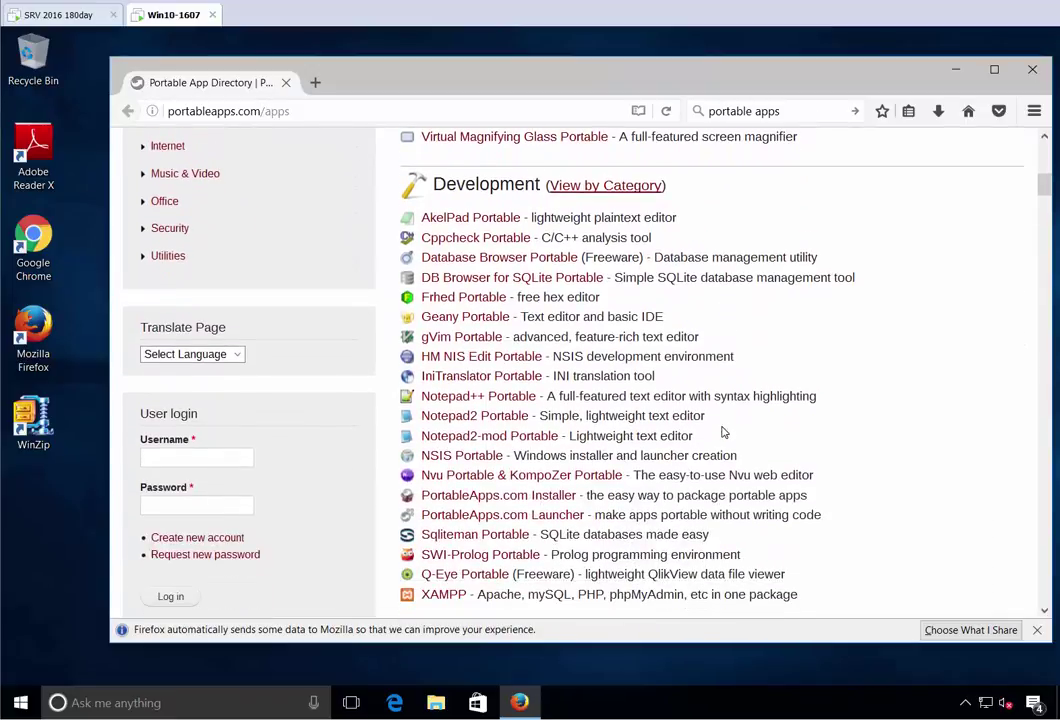
pyautogui.scroll(-10, 594, 381)
pyautogui.scroll(5, 580, 409)
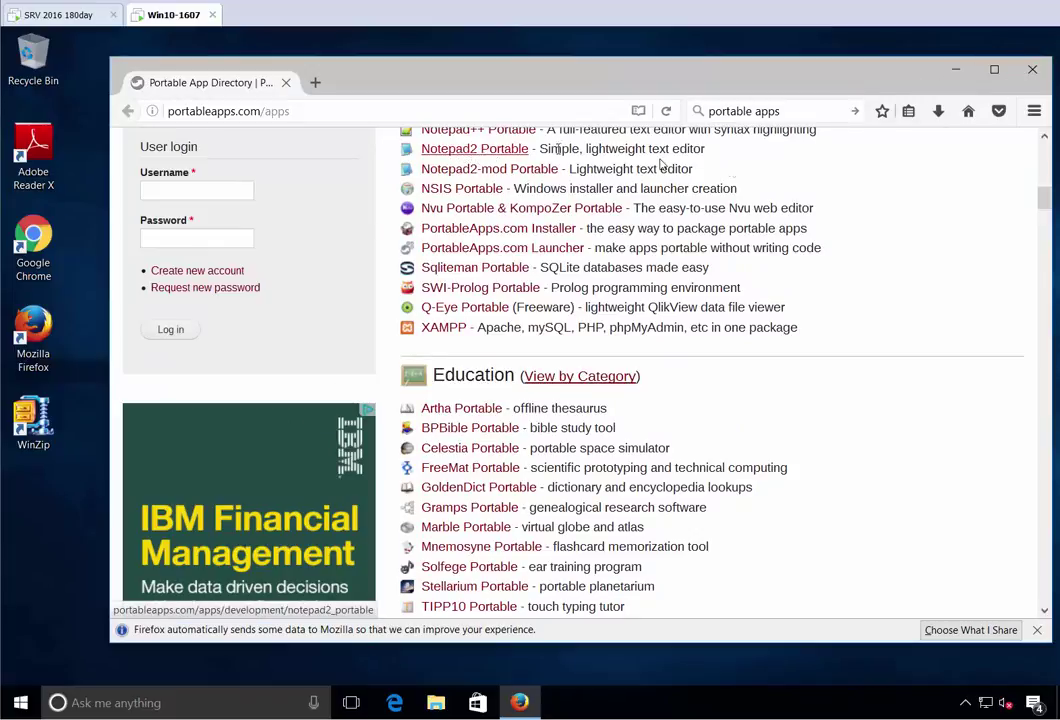
pyautogui.click(1032, 69)
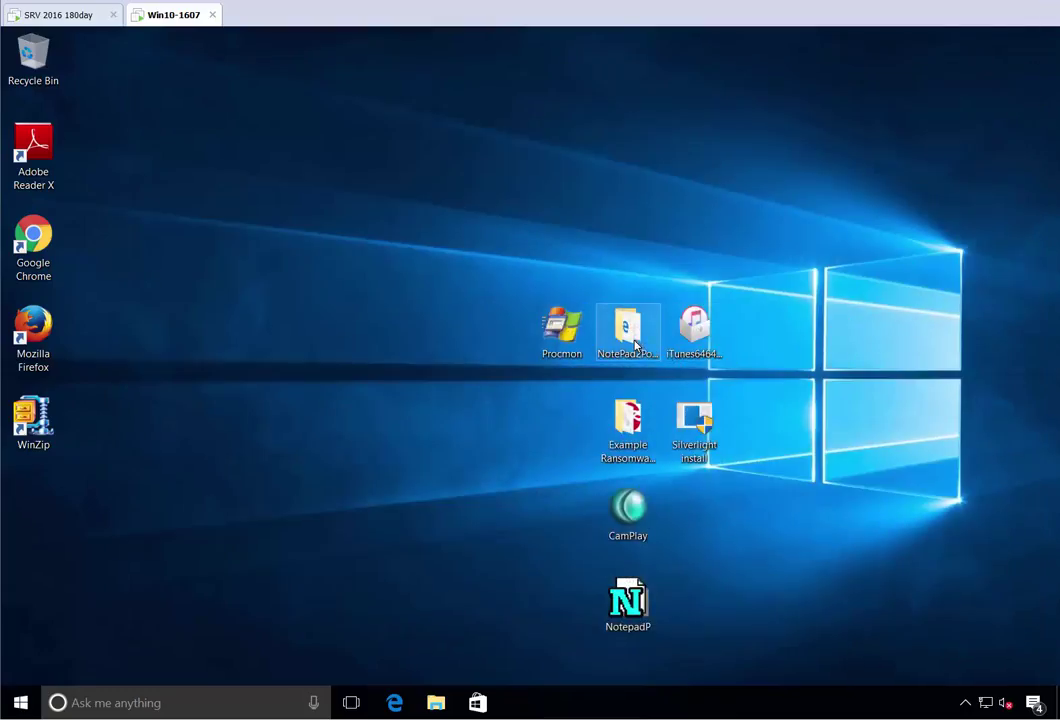
# - Run Notepad2 Portable from the NotePad2Portable folder, then close it and the folder
pyautogui.doubleClick(634, 345)
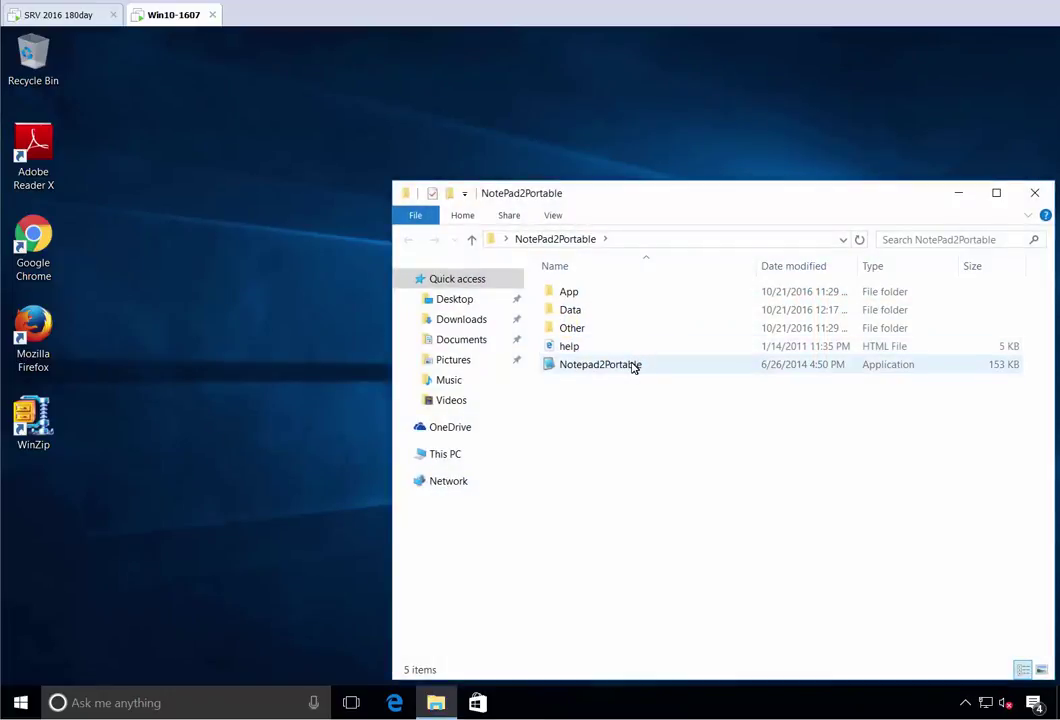
pyautogui.doubleClick(633, 366)
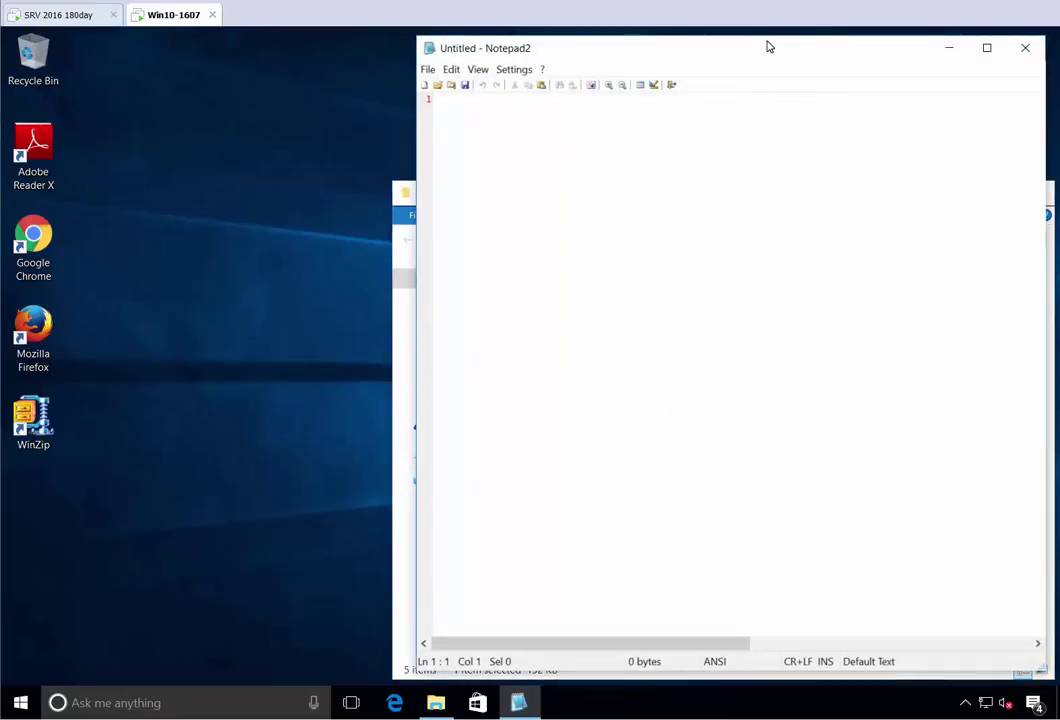
pyautogui.moveTo(768, 54); pyautogui.dragTo(771, 85)
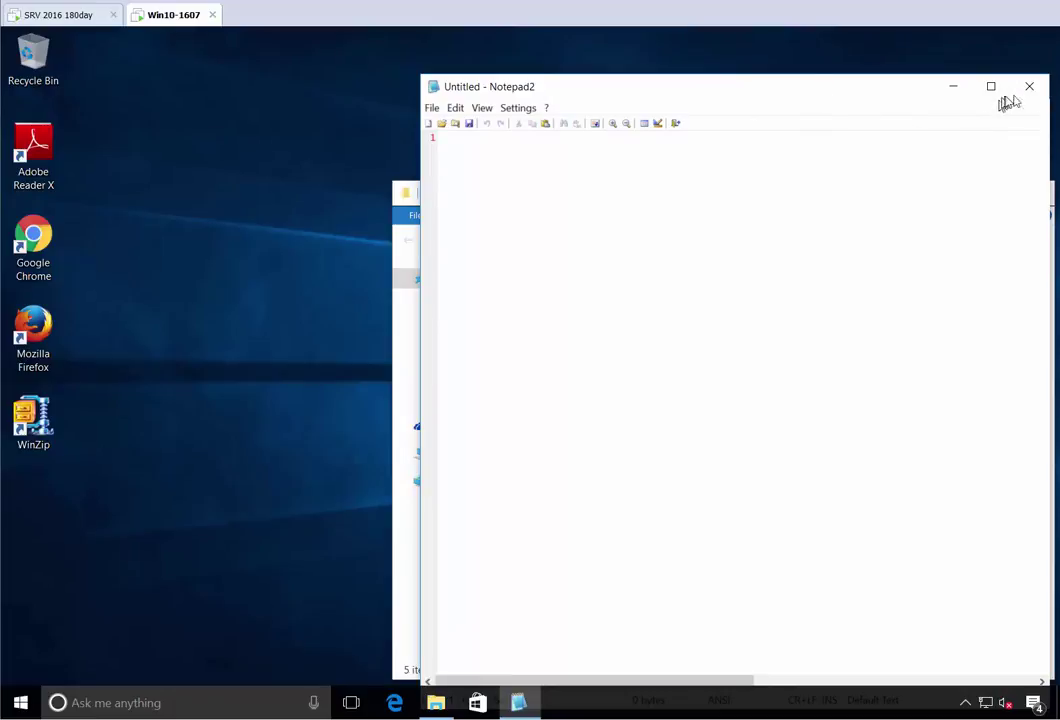
pyautogui.click(1035, 100)
pyautogui.click(1031, 190)
# - Run RansomwareSimulator from the Example Ransomware 1 folder and close its window
pyautogui.doubleClick(628, 428)
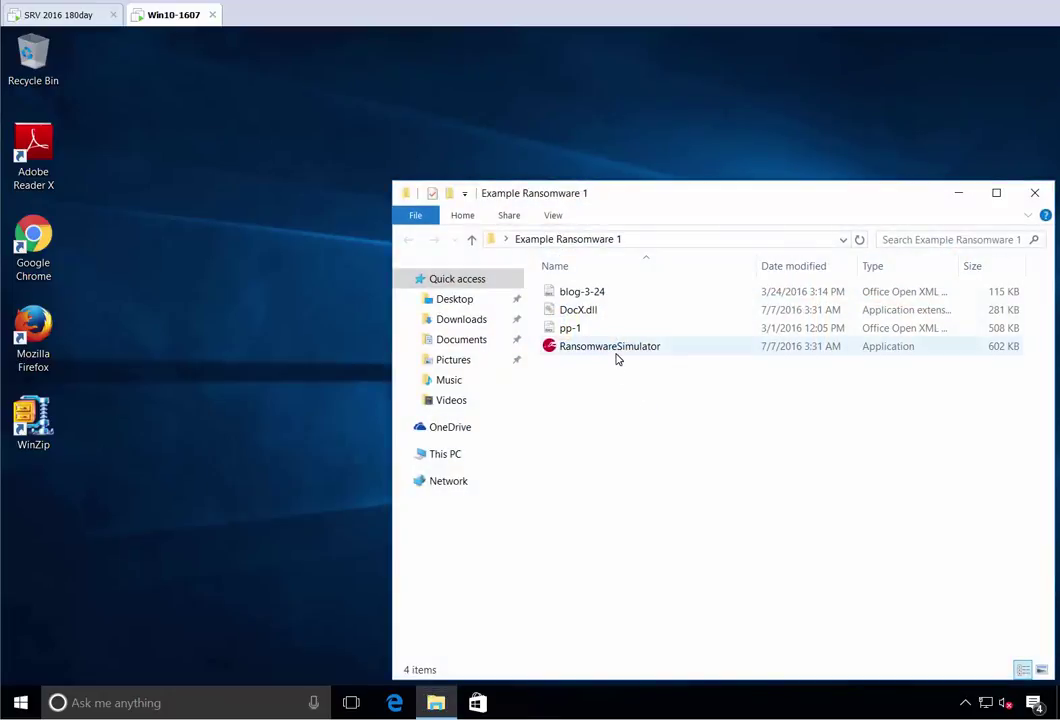
pyautogui.doubleClick(616, 356)
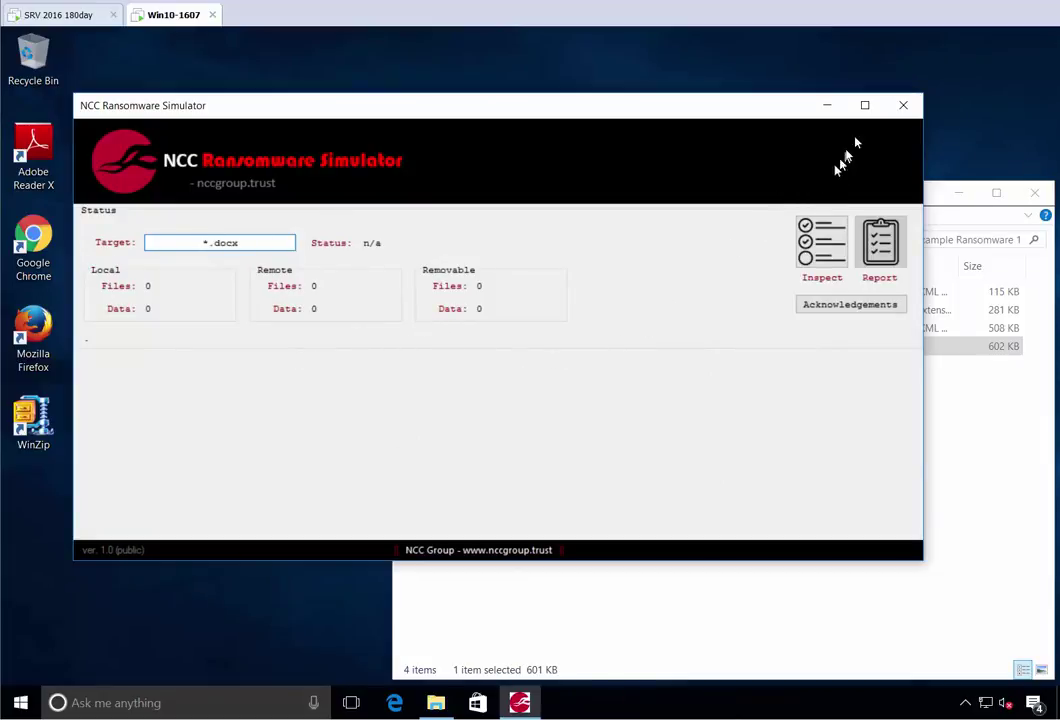
pyautogui.click(905, 108)
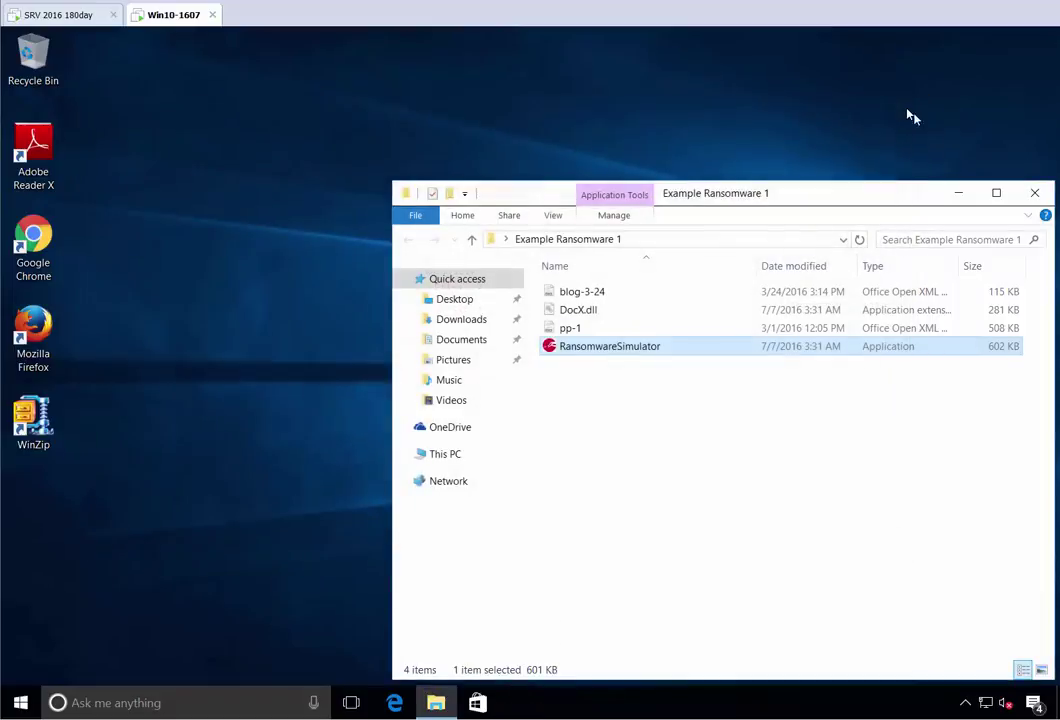
# - Close the Example Ransomware 1 folder, then launch CamPlay and close Camtasia Player
pyautogui.click(1031, 198)
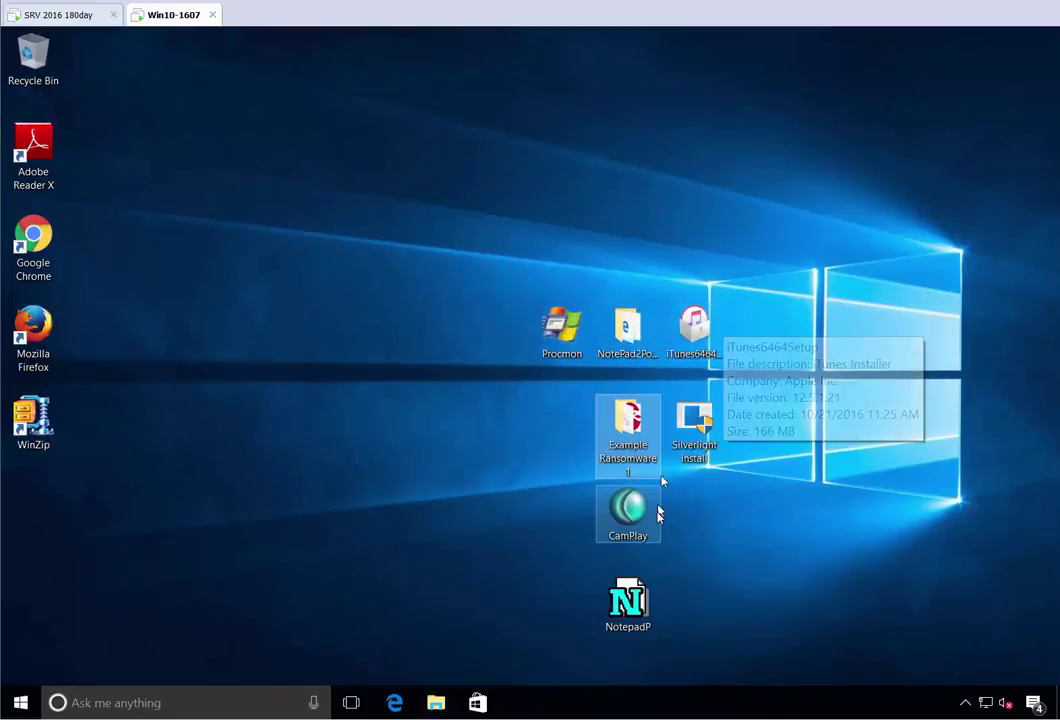
pyautogui.doubleClick(636, 518)
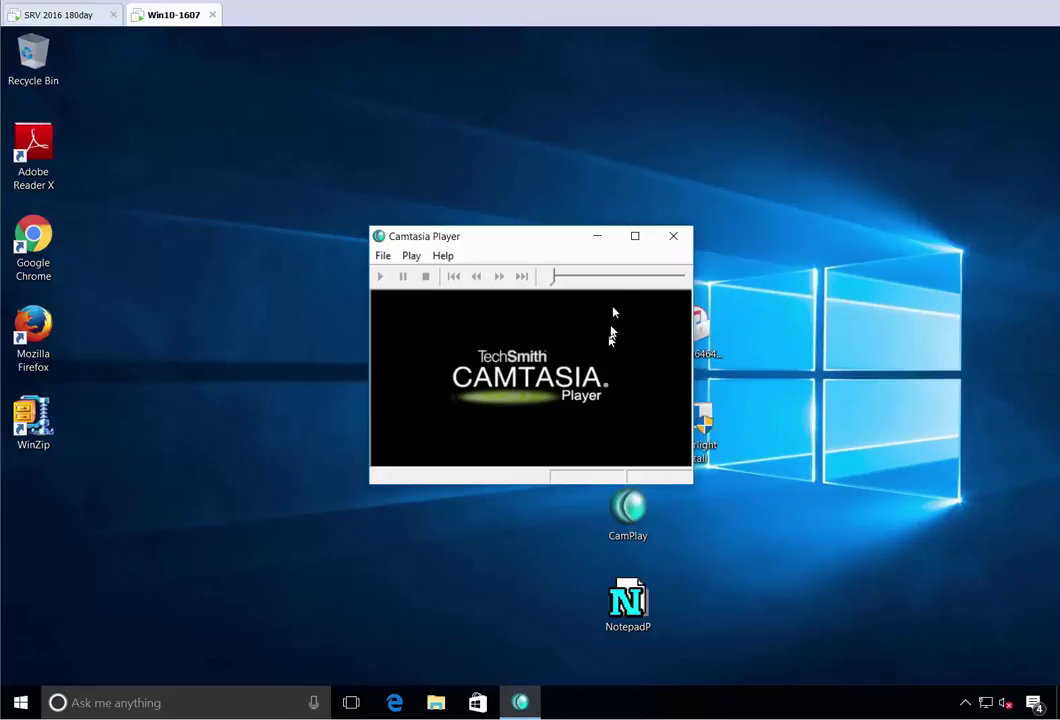
pyautogui.click(674, 237)
# - Launch NotepadP from the desktop and close NotePad+
pyautogui.click(630, 603)
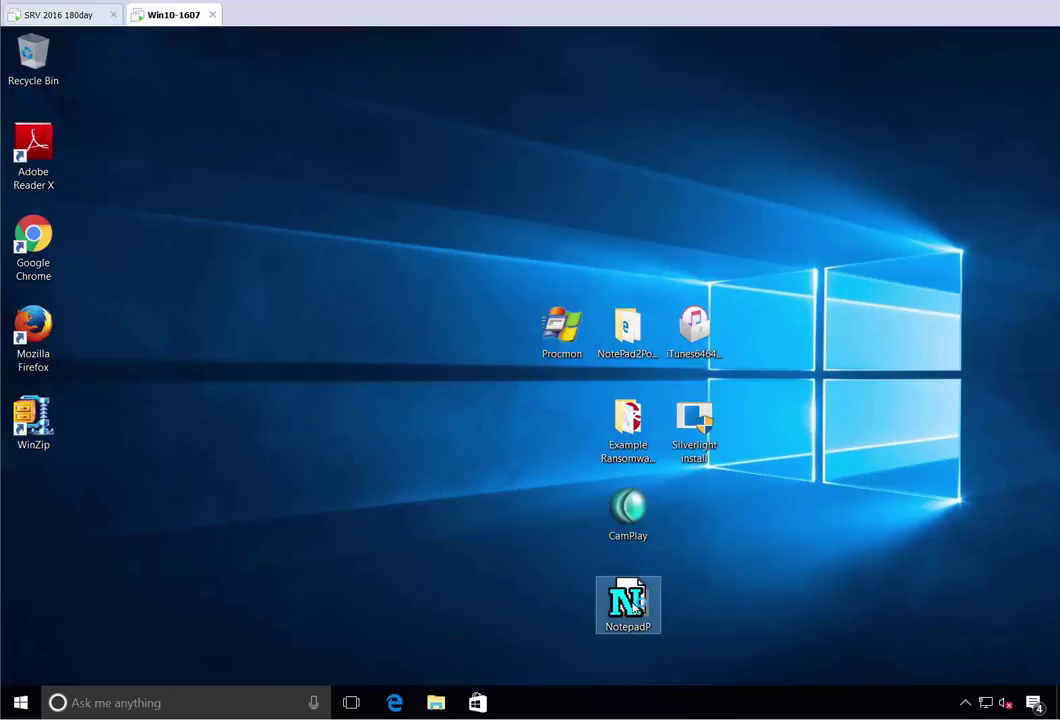
pyautogui.doubleClick(633, 605)
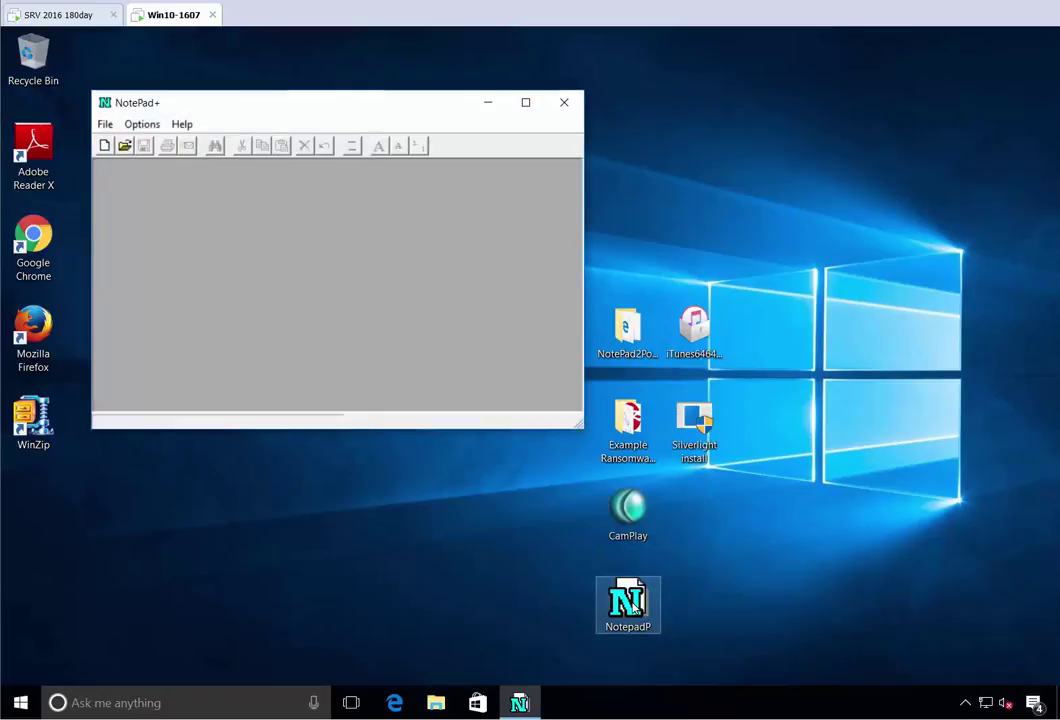
pyautogui.click(566, 104)
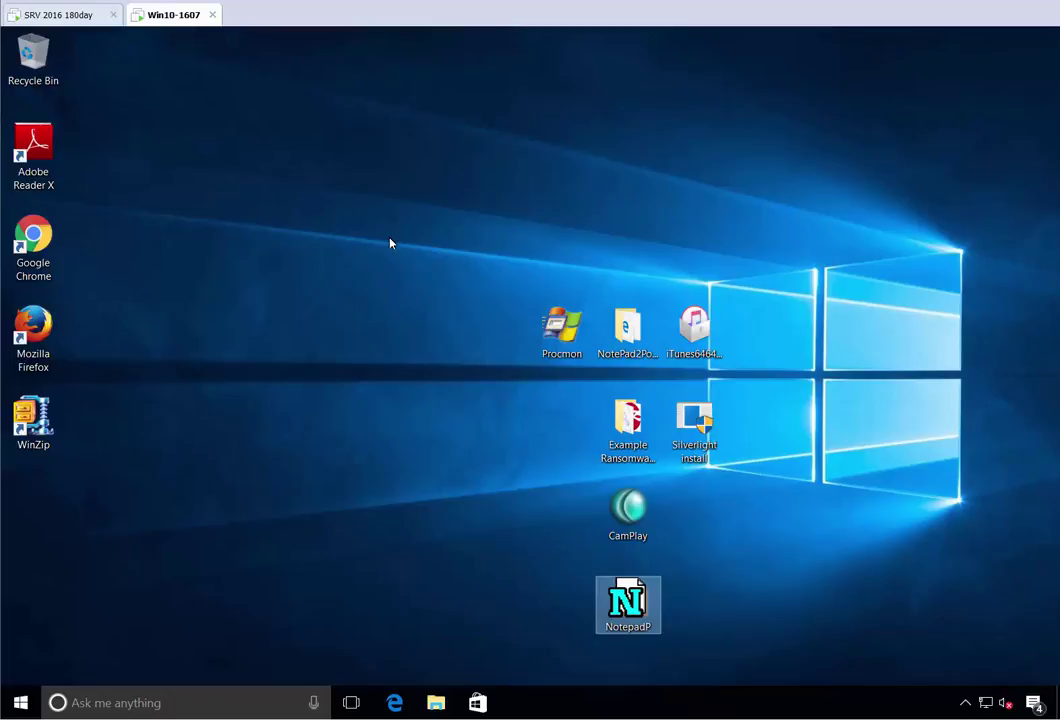
# - On the server, add a new SecureRun policy with the default members enabled and save it
pyautogui.click(66, 15)
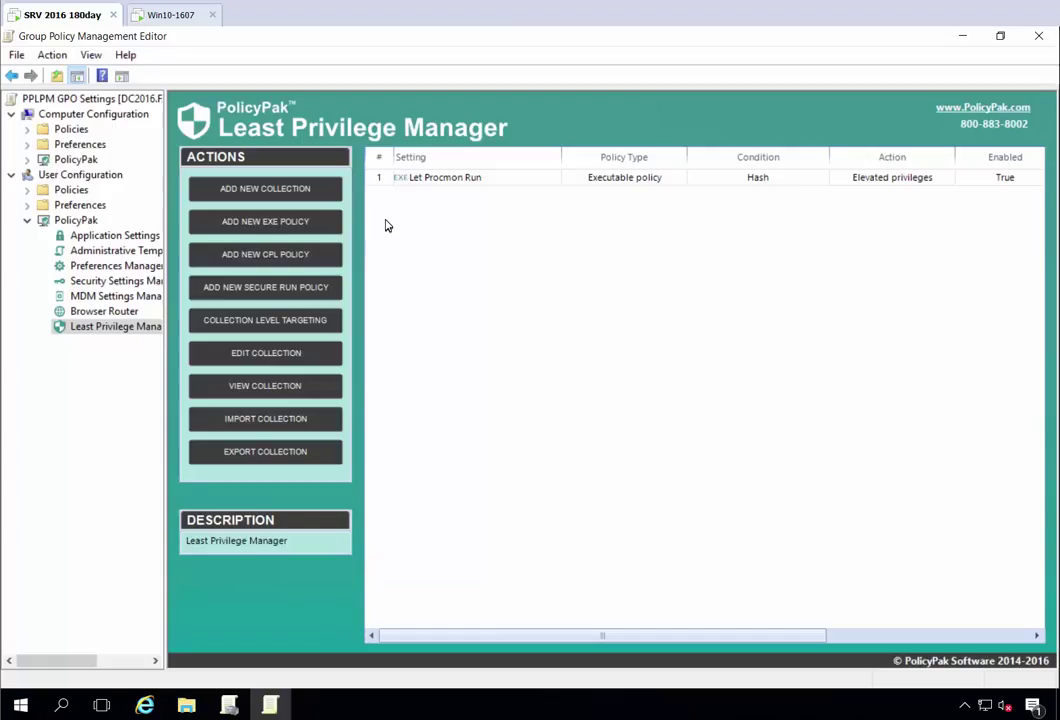
pyautogui.rightClick(386, 214)
pyautogui.moveTo(556, 222)
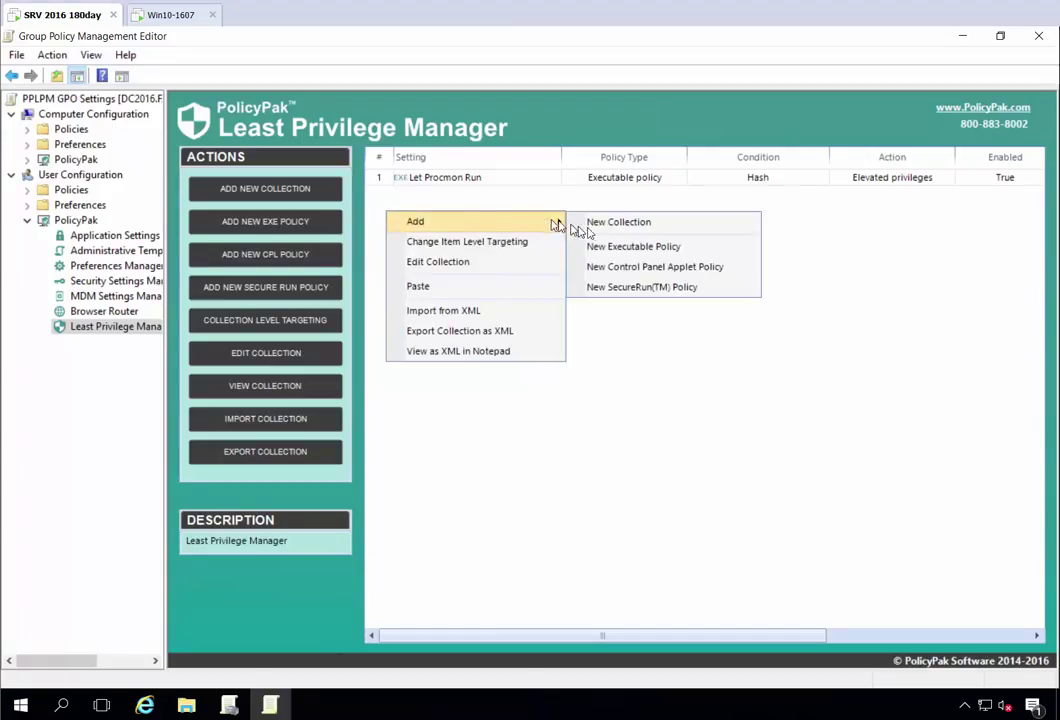
pyautogui.click(636, 287)
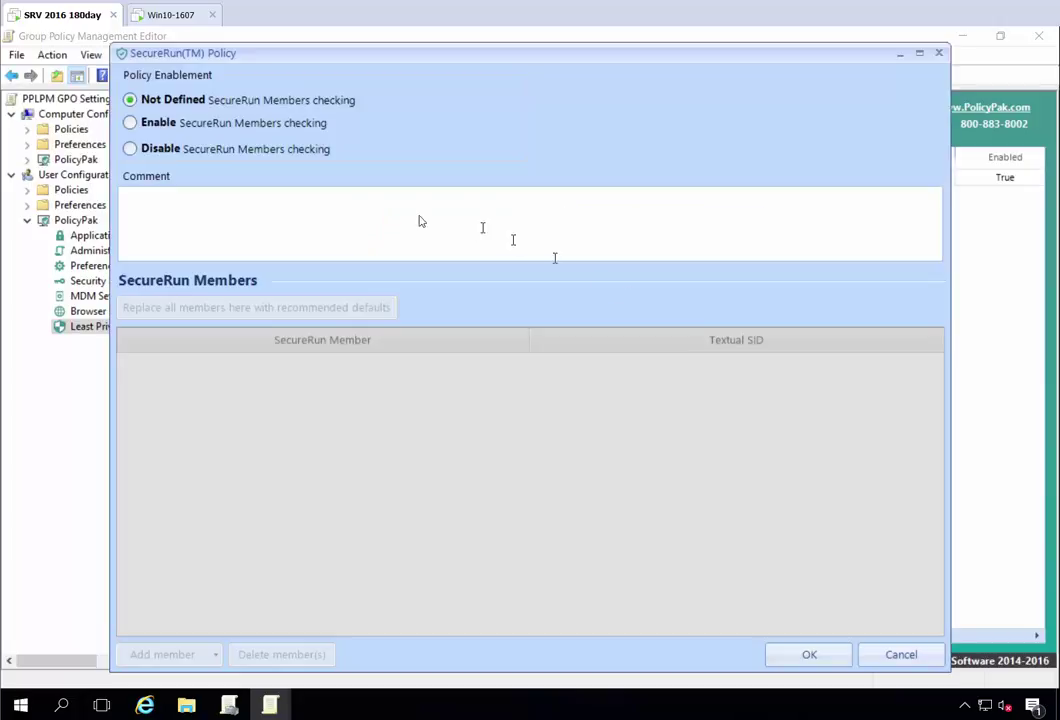
pyautogui.click(241, 131)
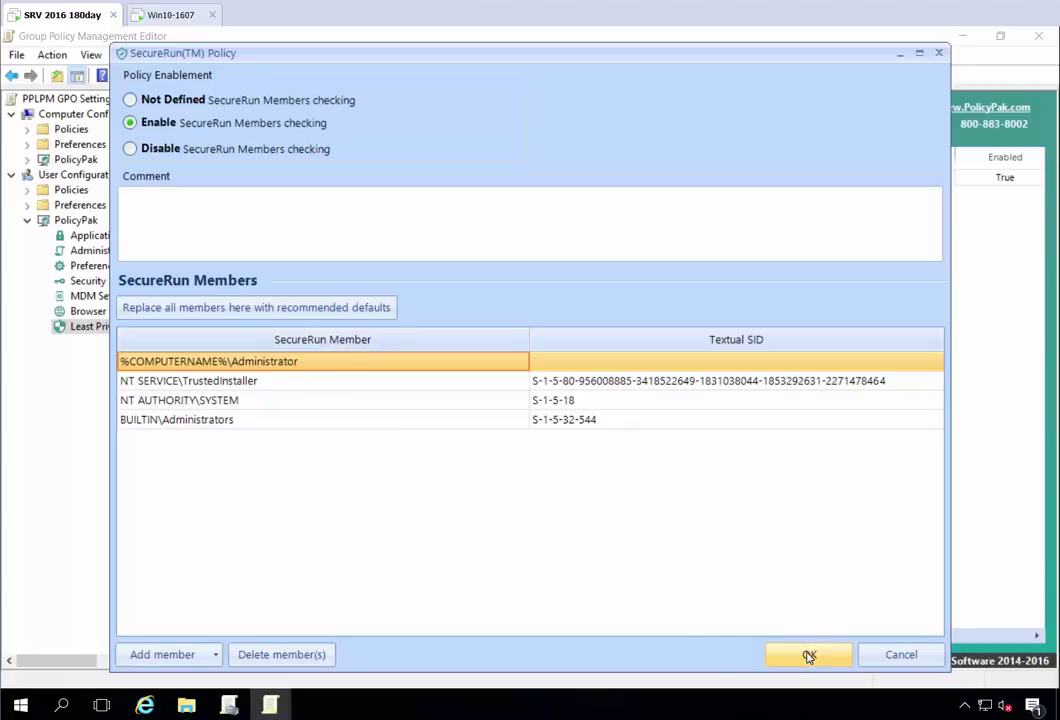
pyautogui.click(809, 656)
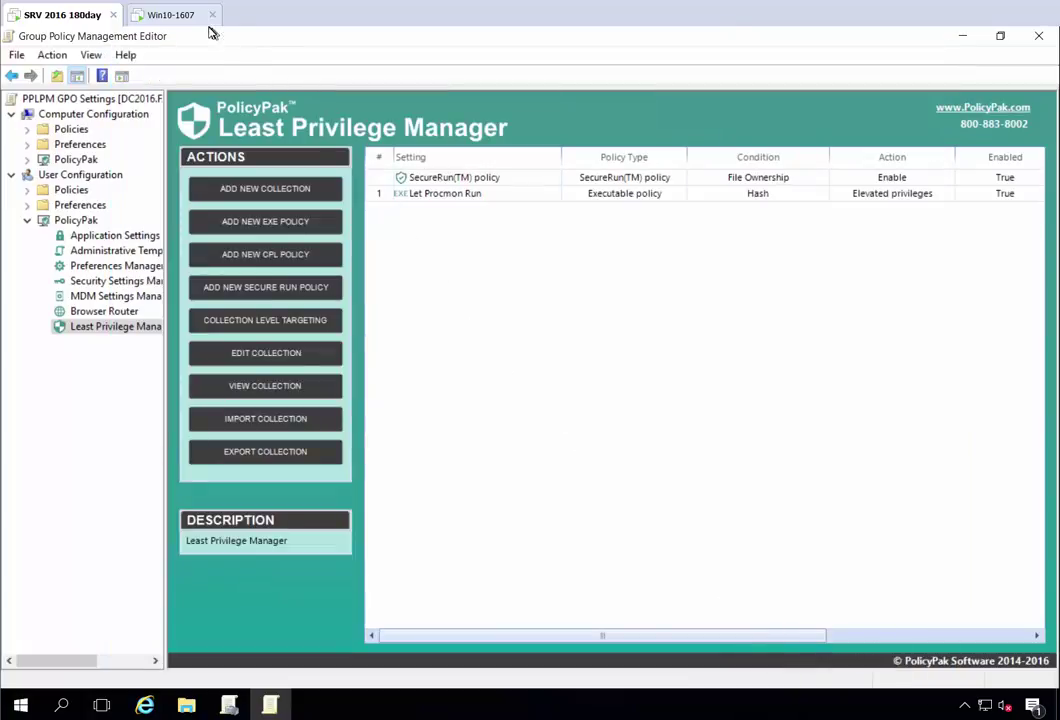
# - On the Windows 10 client, run gpupdate in Command Prompt, then close it after both updates succeed
pyautogui.click(130, 15)
pyautogui.click(281, 400)
pyautogui.press('super')
pyautogui.write('cmd')
pyautogui.press('Return')
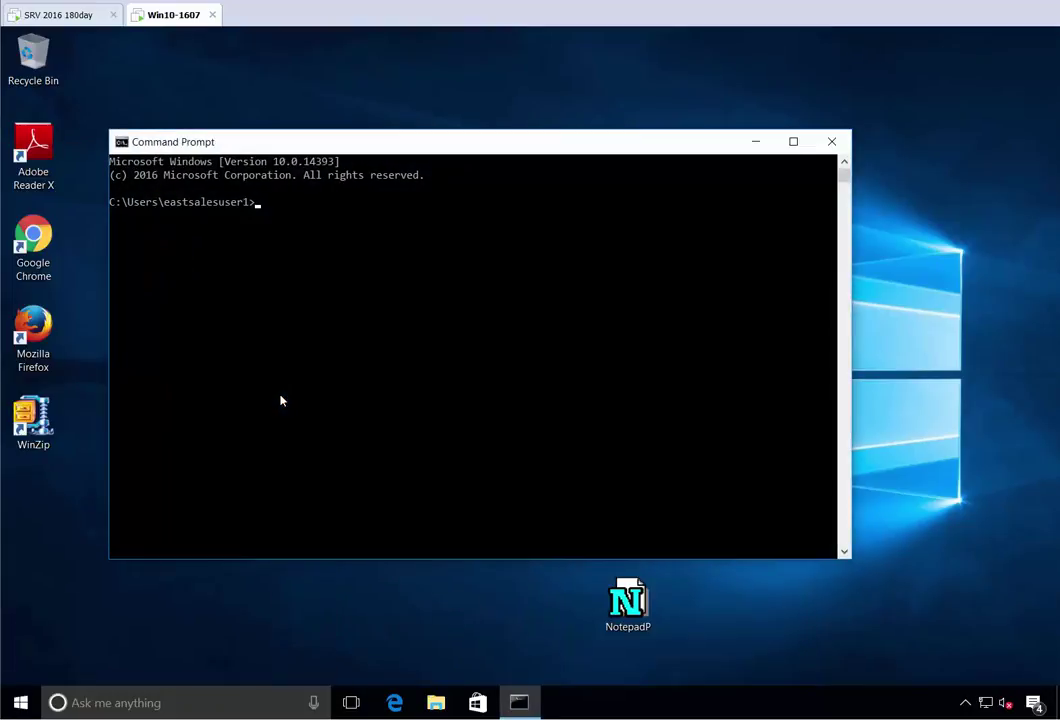
pyautogui.write('gpupdate')
pyautogui.press('Return')
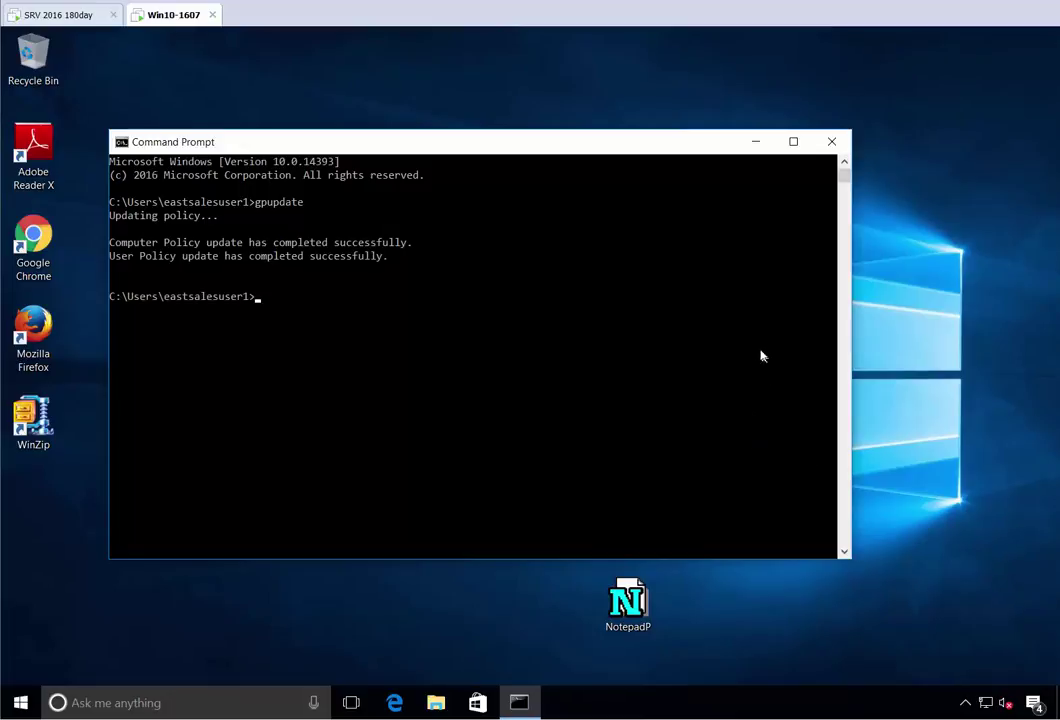
pyautogui.click(833, 145)
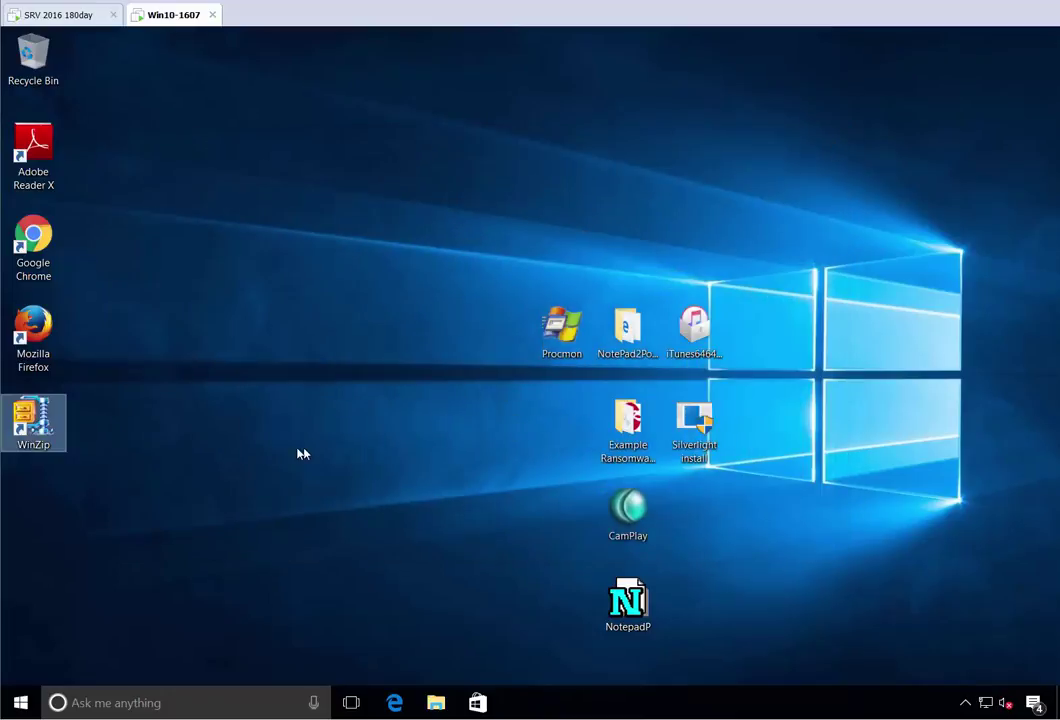
pyautogui.doubleClick(31, 421)
pyautogui.click(647, 176)
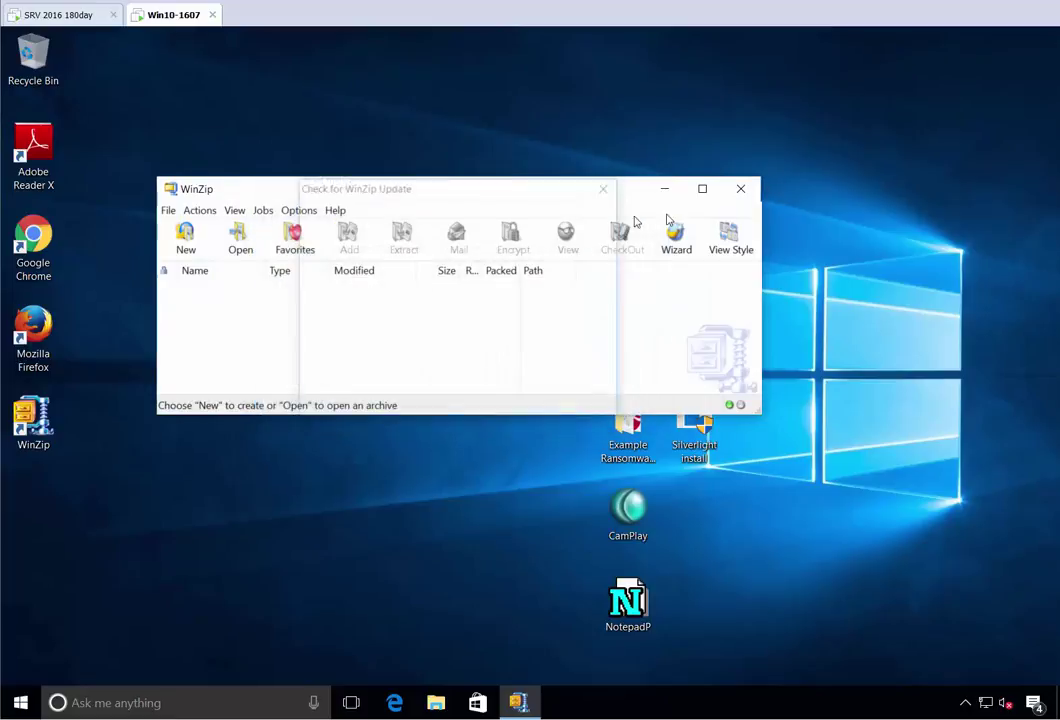
pyautogui.click(741, 188)
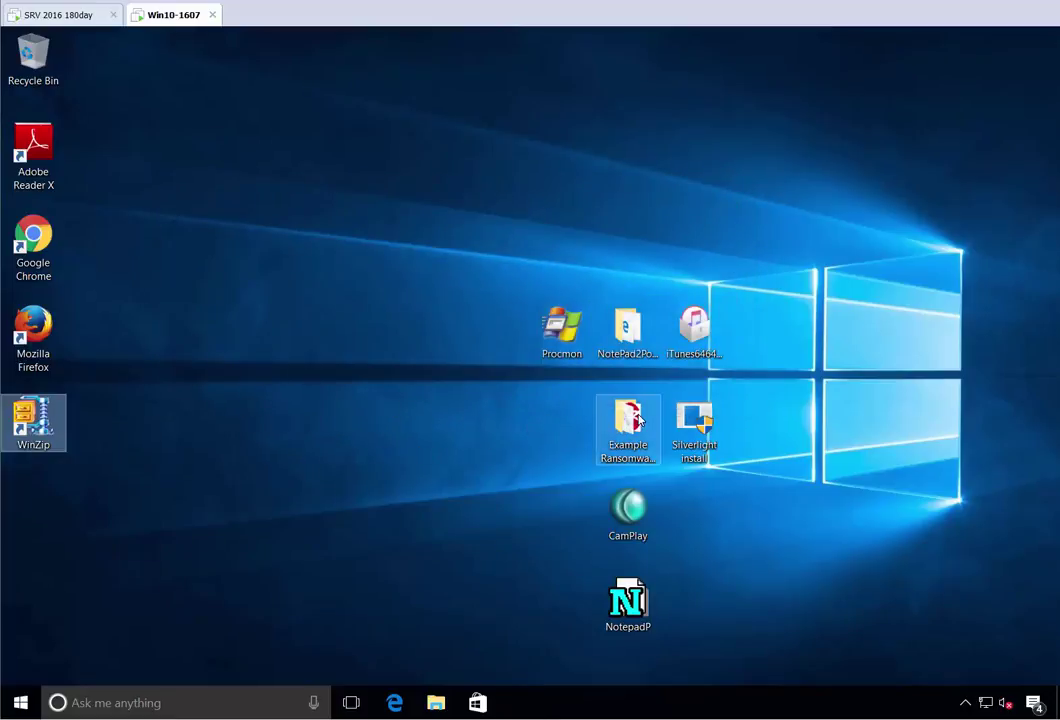
pyautogui.doubleClick(633, 327)
pyautogui.doubleClick(594, 366)
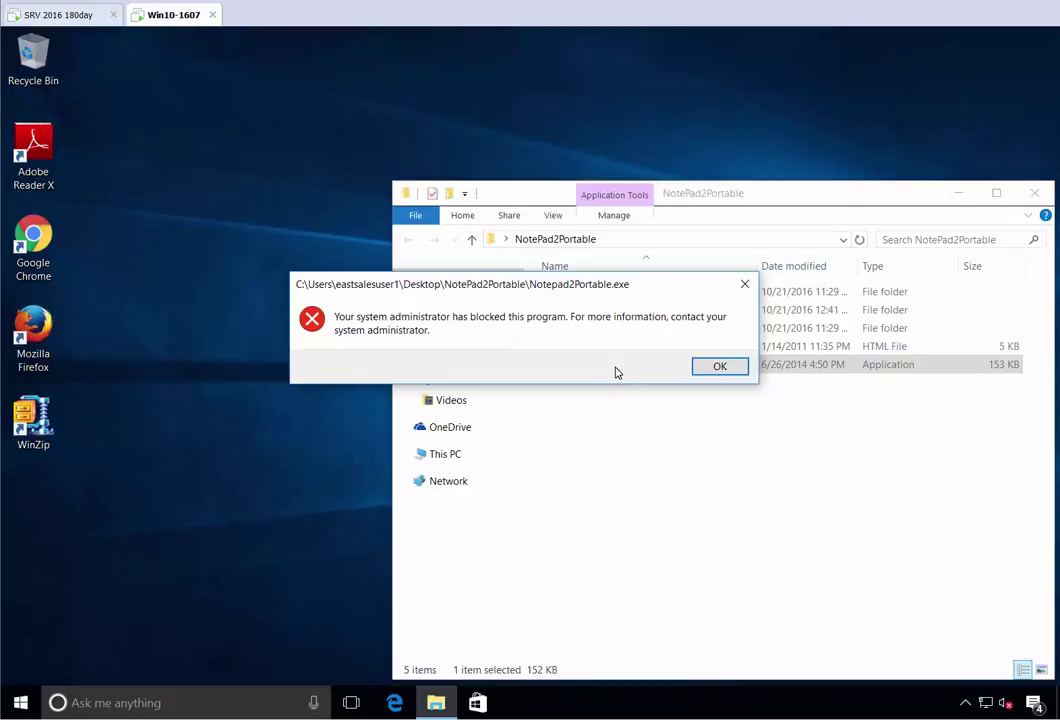
pyautogui.click(720, 367)
pyautogui.click(1034, 193)
pyautogui.doubleClick(645, 425)
pyautogui.doubleClick(595, 349)
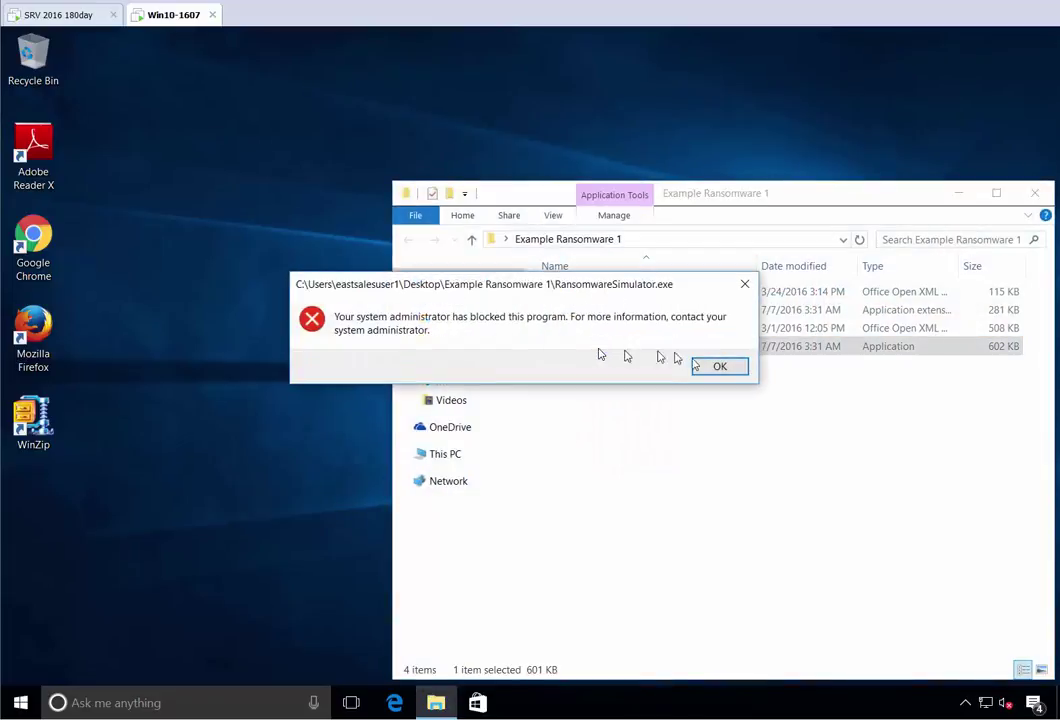
pyautogui.click(714, 364)
pyautogui.click(1034, 193)
pyautogui.doubleClick(638, 522)
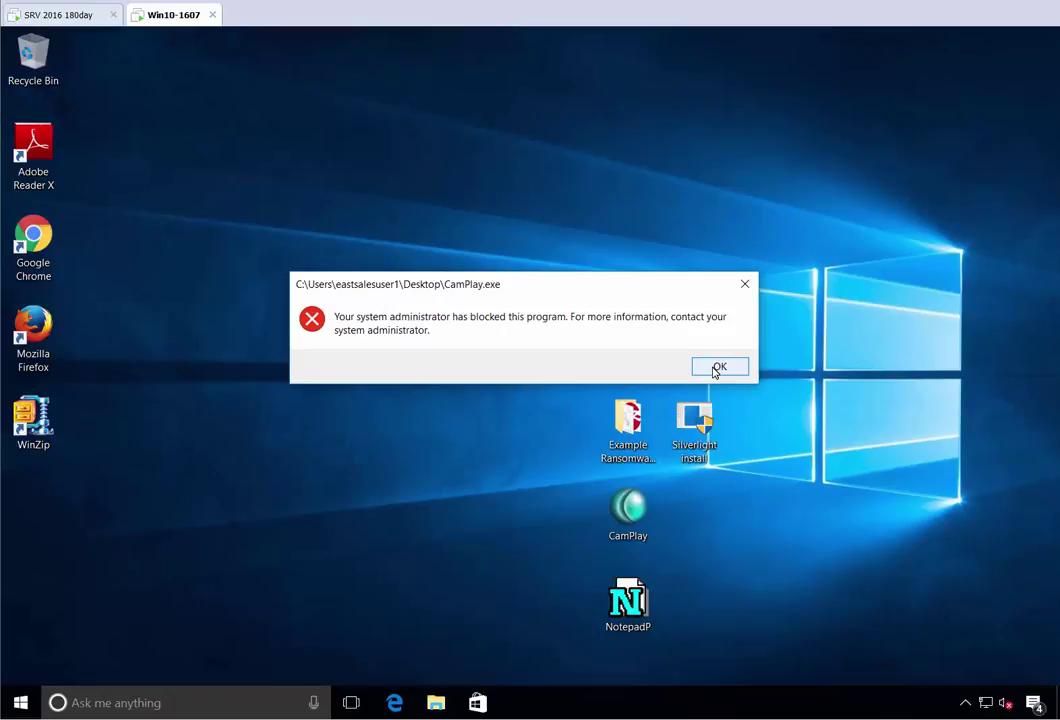
pyautogui.click(716, 367)
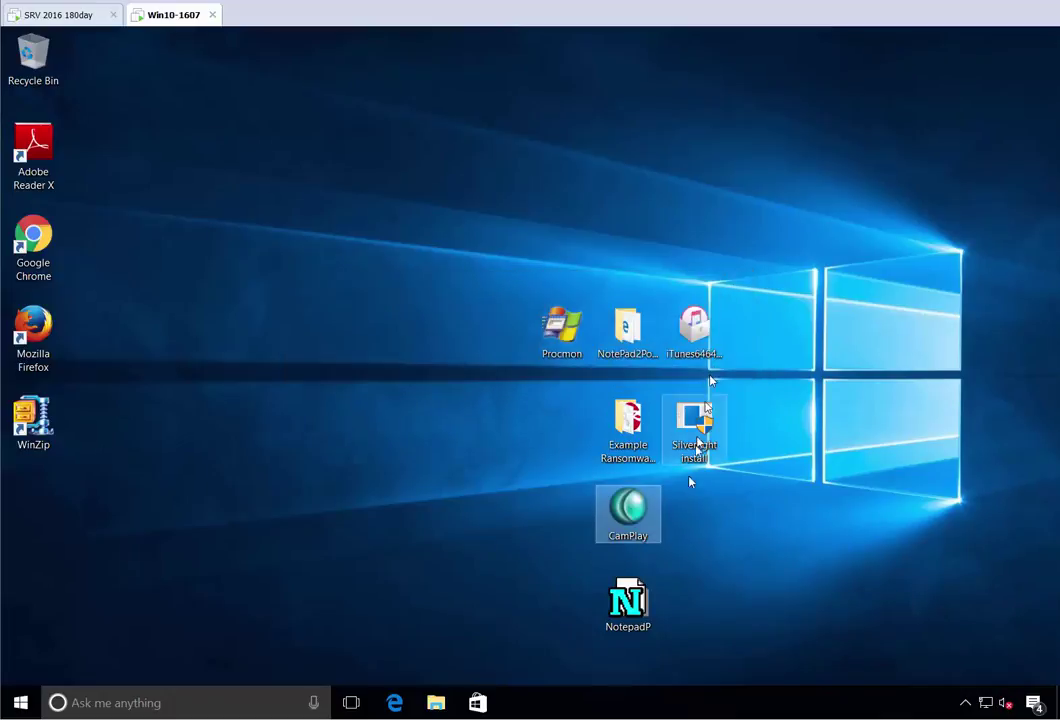
pyautogui.doubleClick(628, 600)
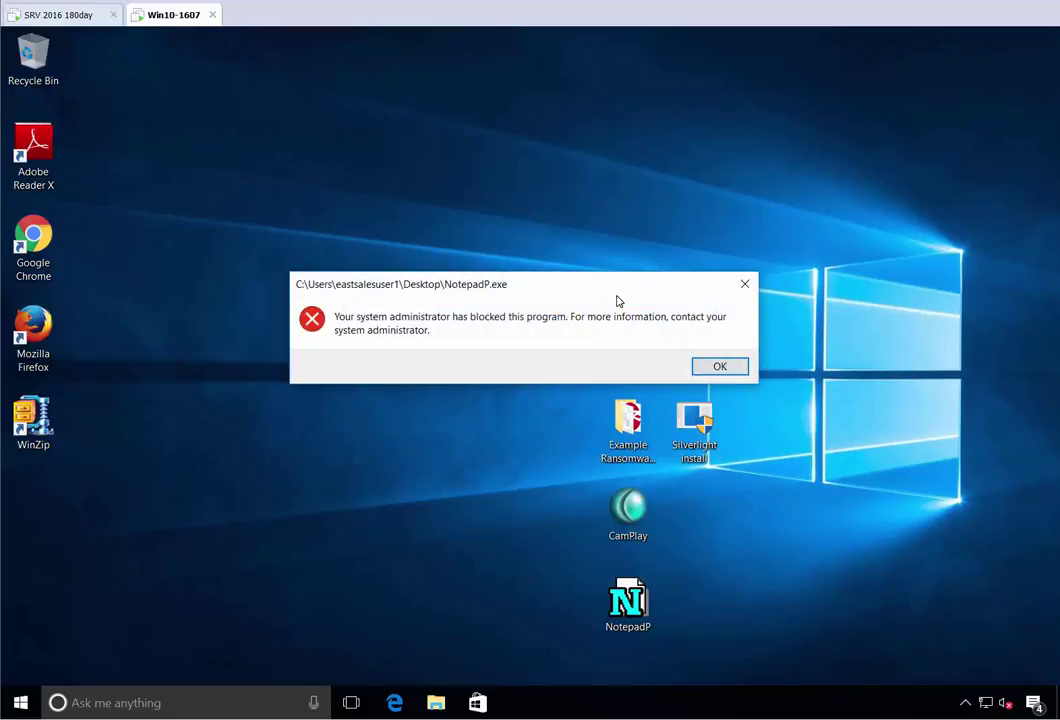
pyautogui.click(719, 368)
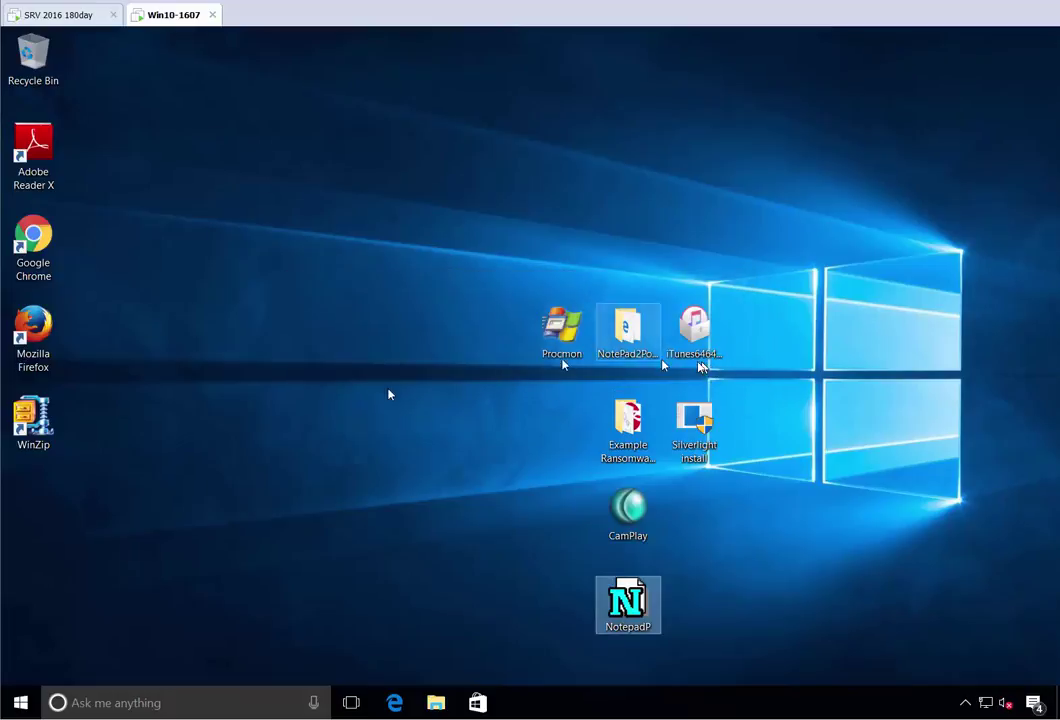
pyautogui.doubleClick(47, 334)
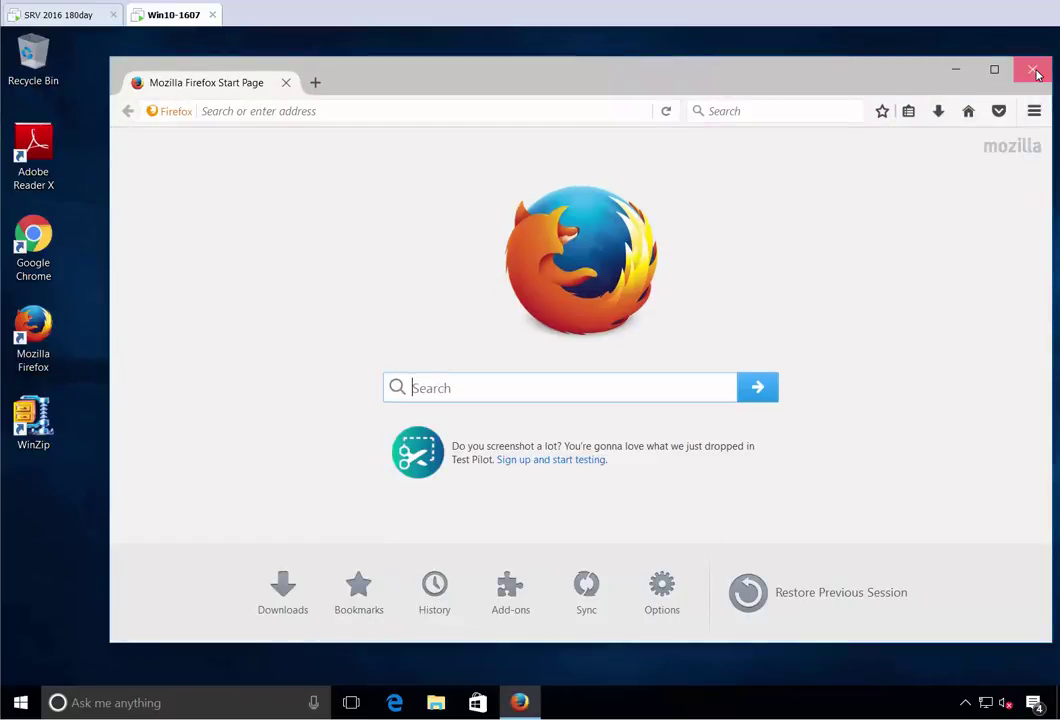
pyautogui.click(1035, 73)
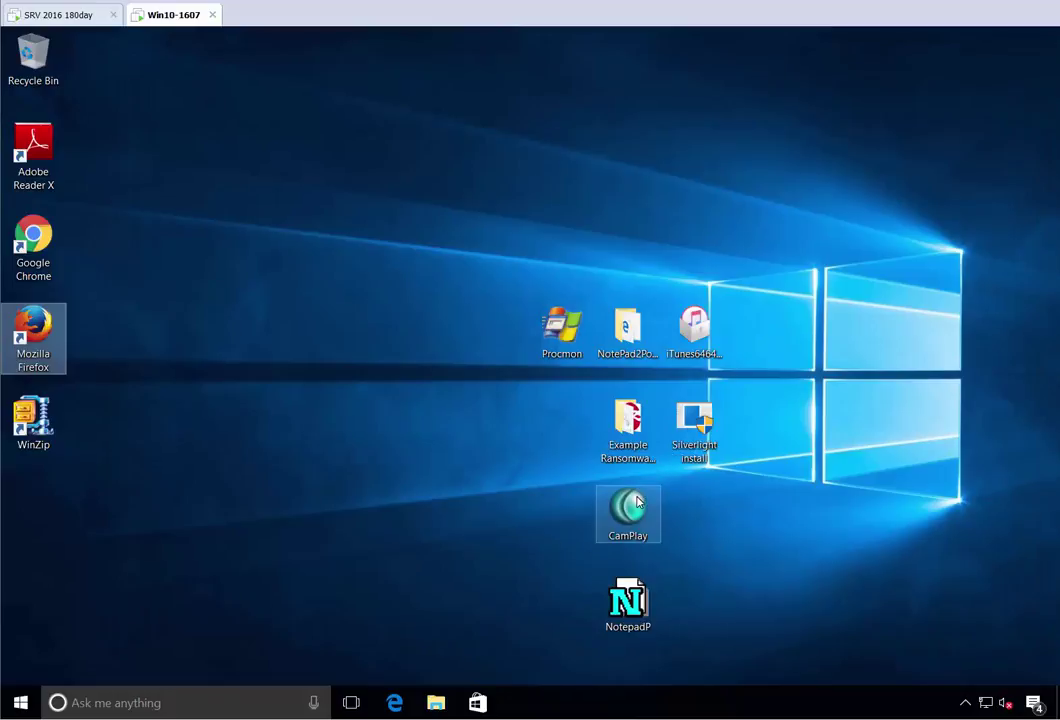
pyautogui.click(38, 422)
pyautogui.rightClick(42, 424)
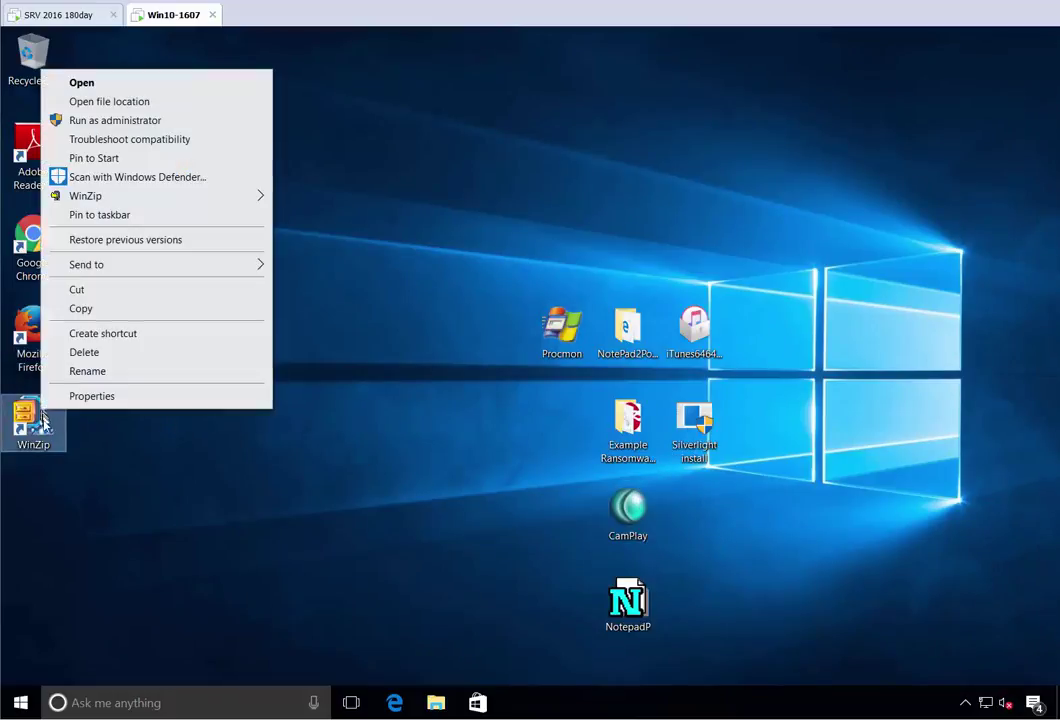
pyautogui.click(106, 407)
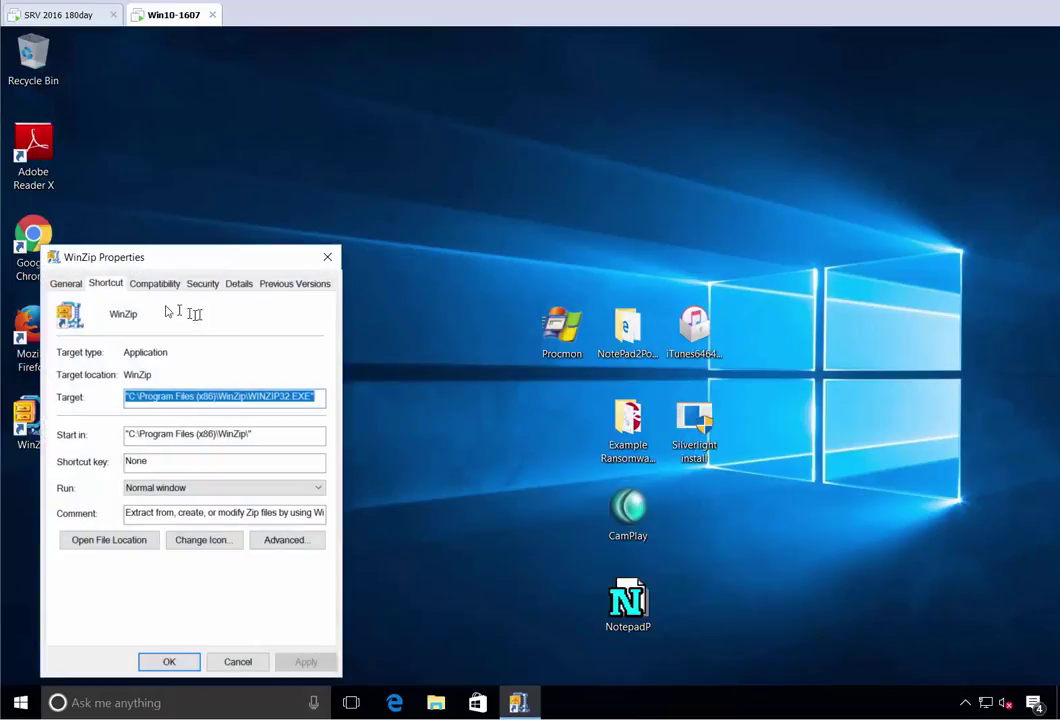
pyautogui.click(202, 284)
pyautogui.click(272, 597)
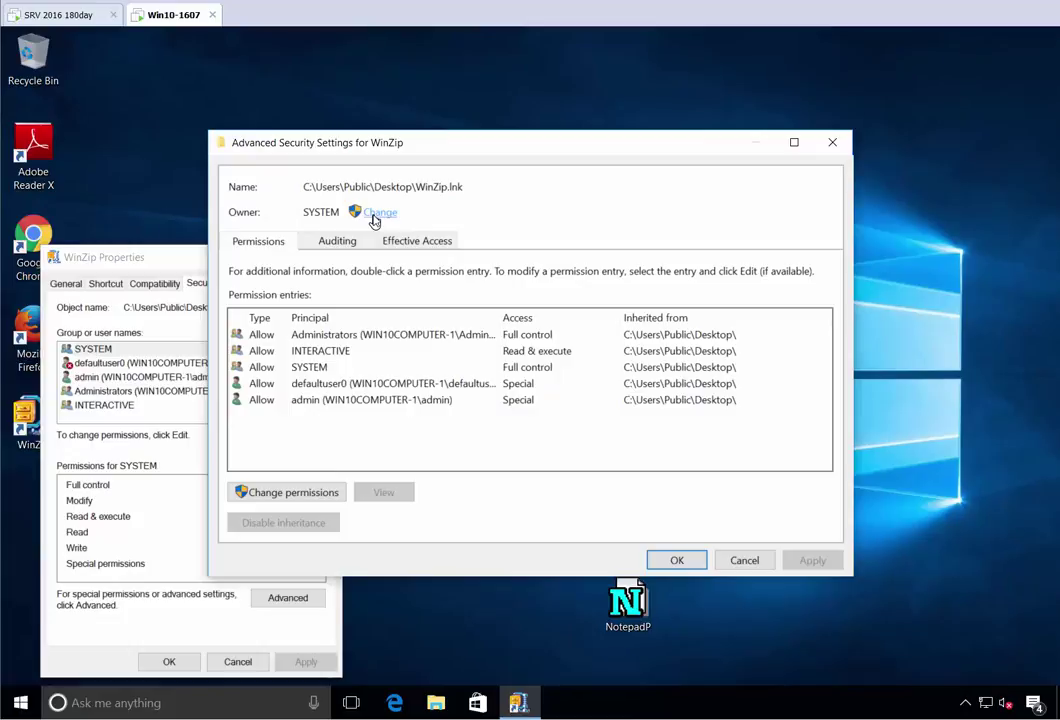
pyautogui.click(832, 142)
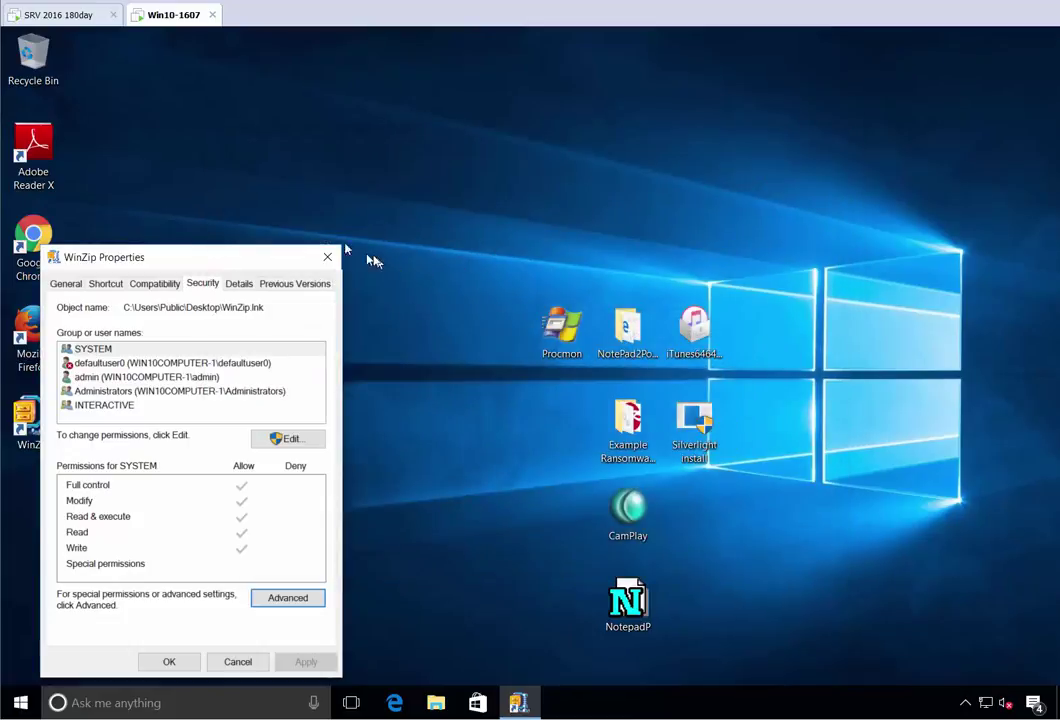
pyautogui.click(327, 257)
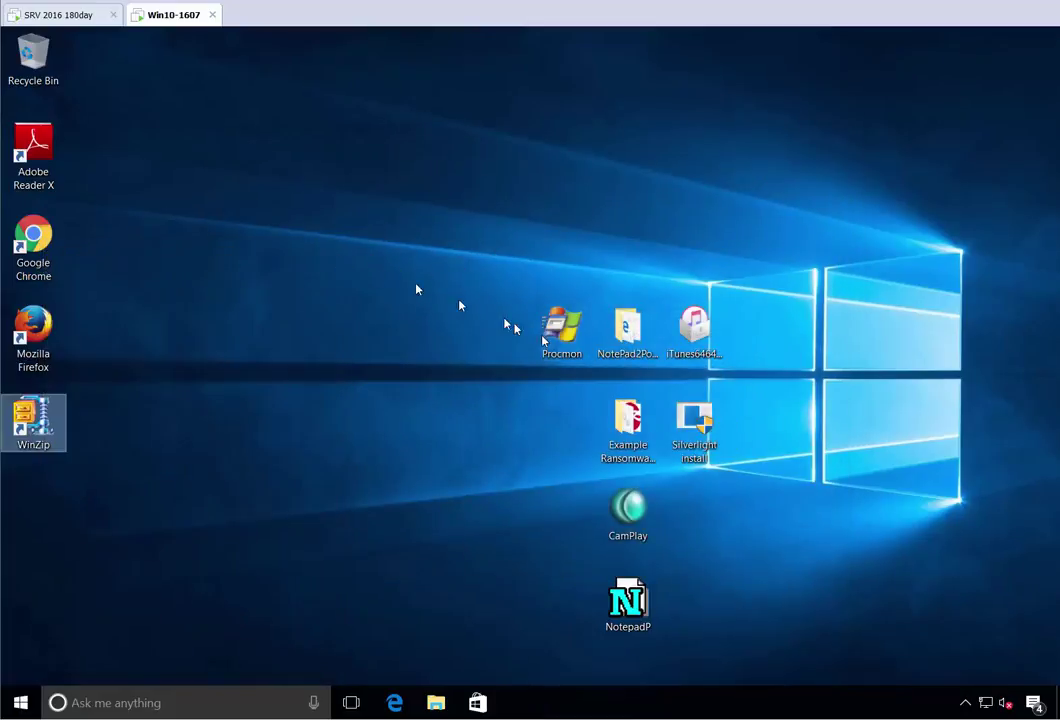
# - Inspect Notepad2Portable's security properties and file owner in the NotePad2Portable folder
pyautogui.doubleClick(628, 342)
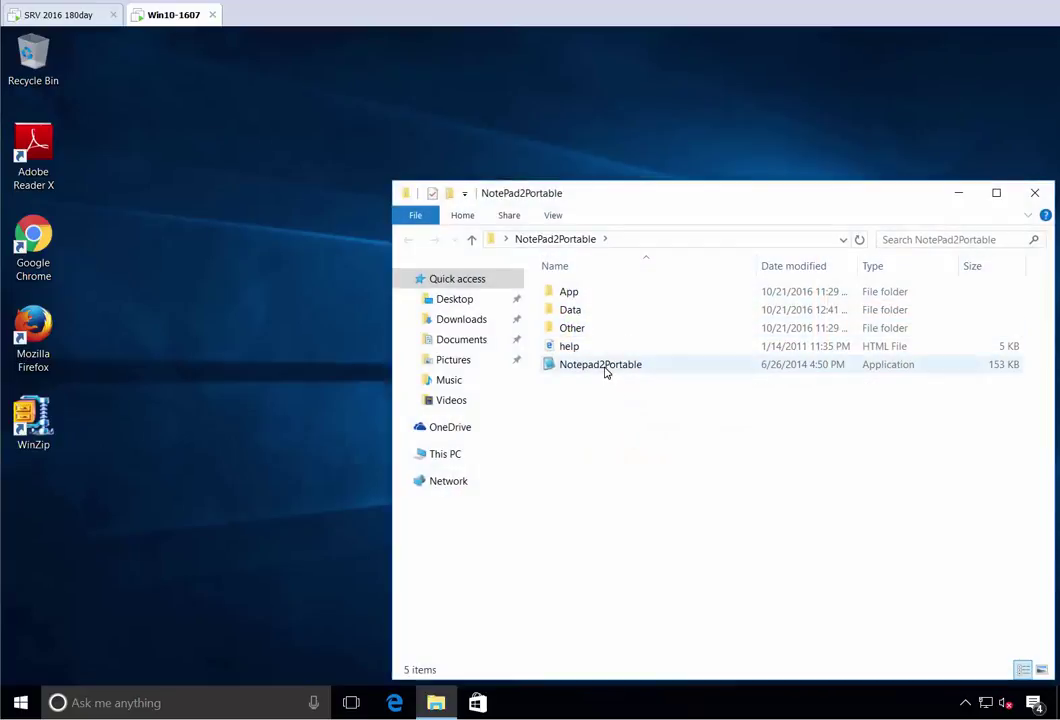
pyautogui.rightClick(607, 370)
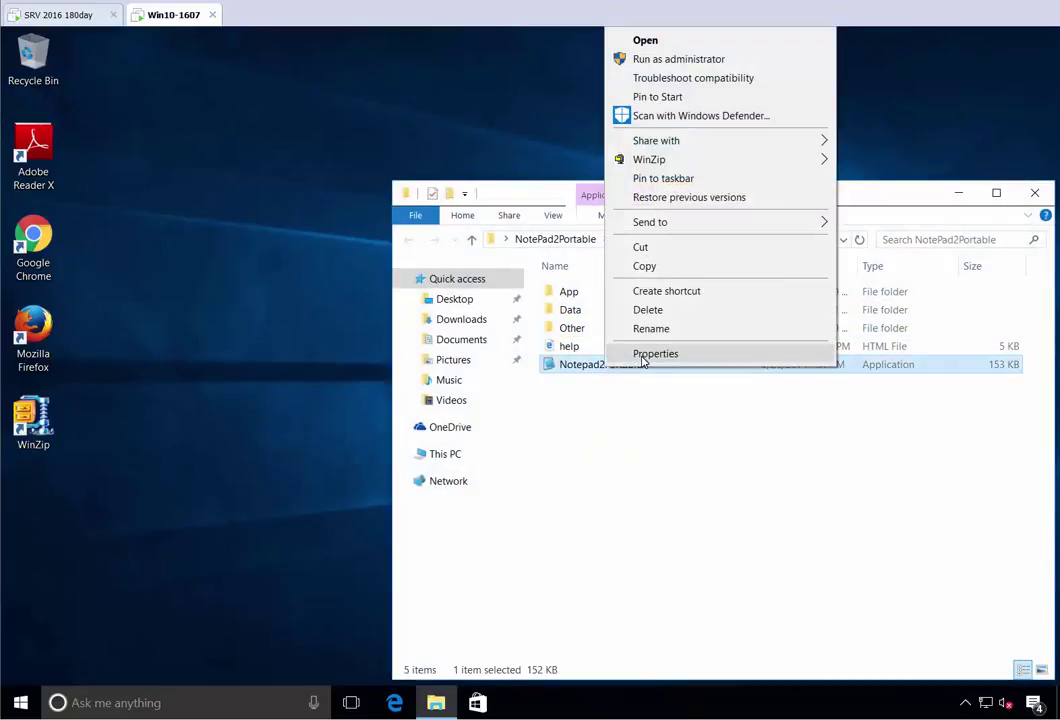
pyautogui.click(655, 354)
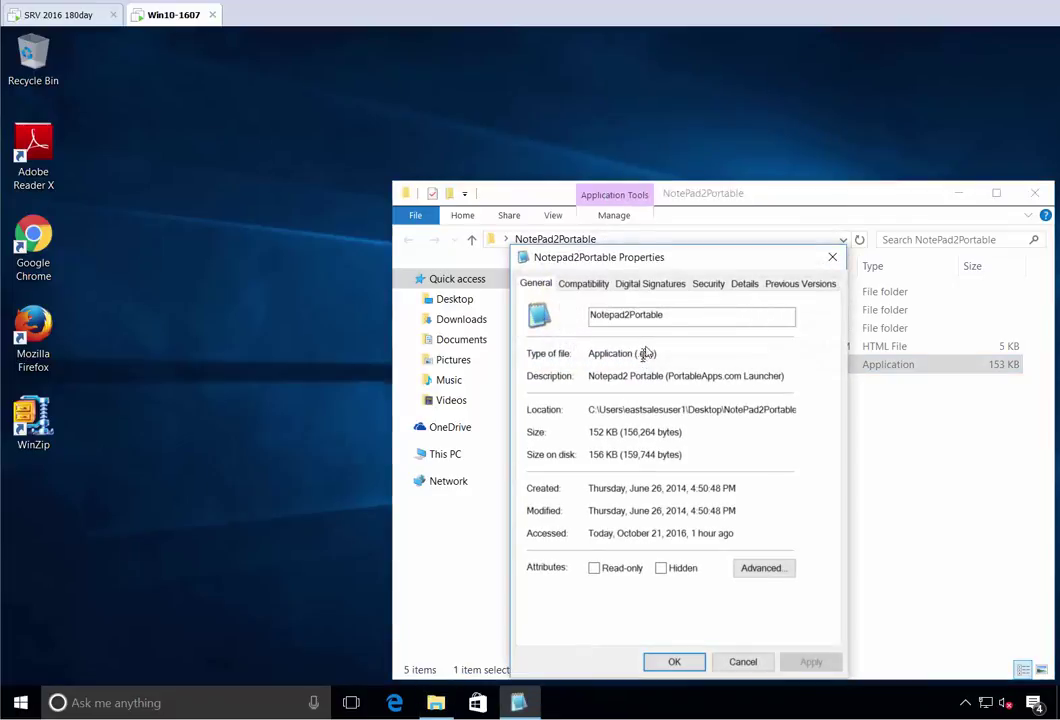
pyautogui.click(707, 285)
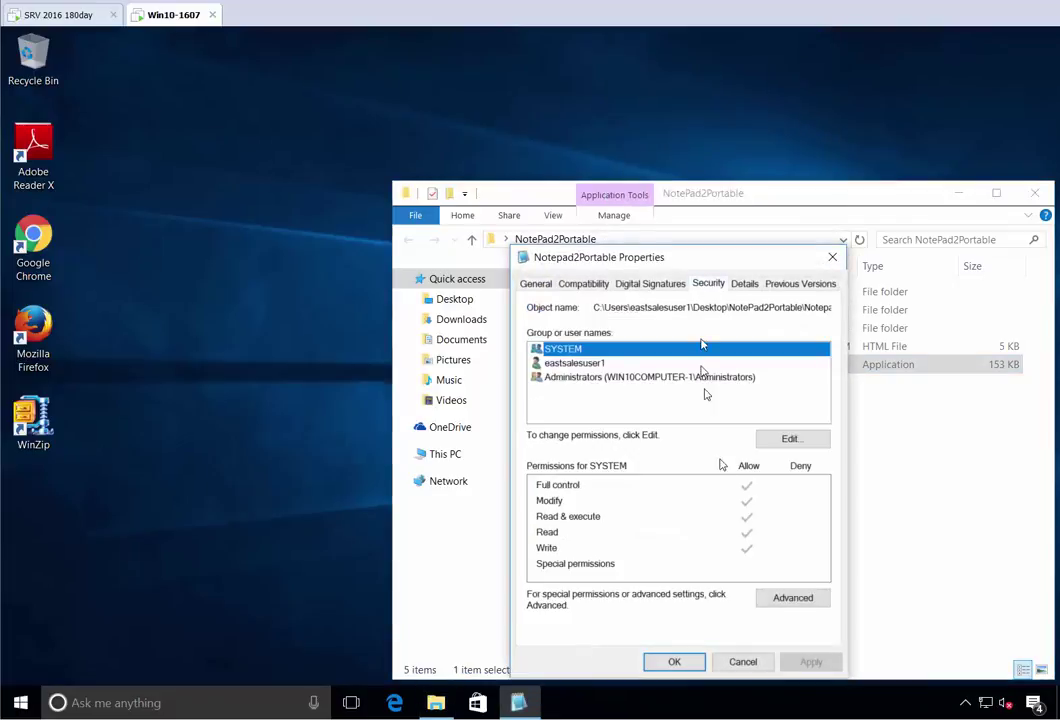
pyautogui.click(785, 598)
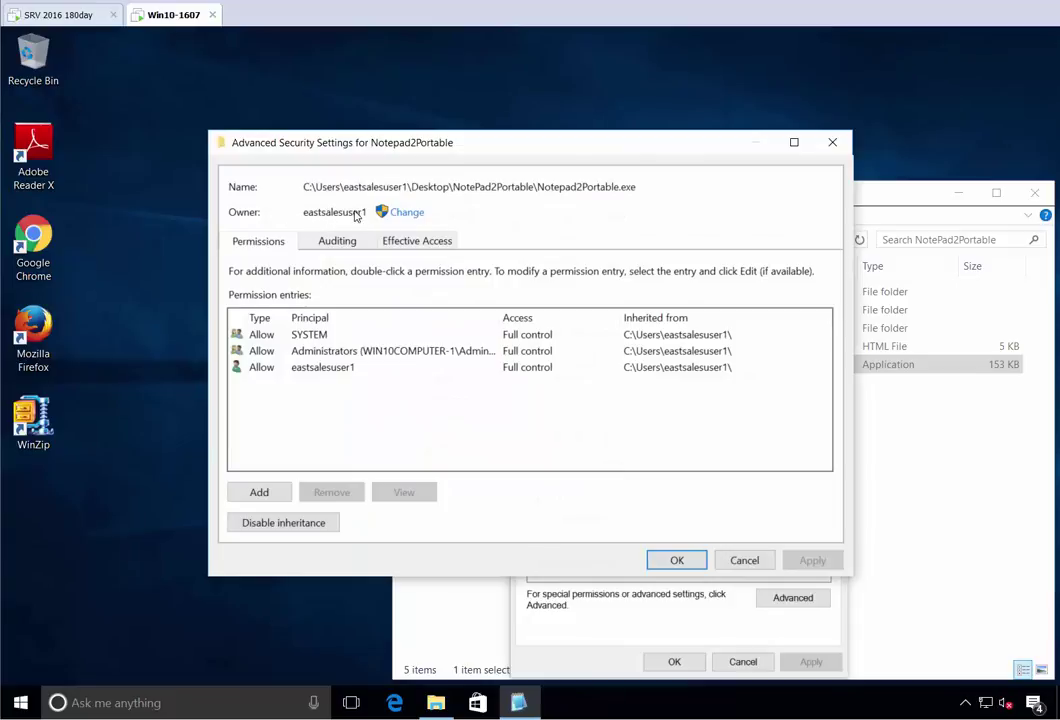
pyautogui.click(832, 142)
pyautogui.click(832, 257)
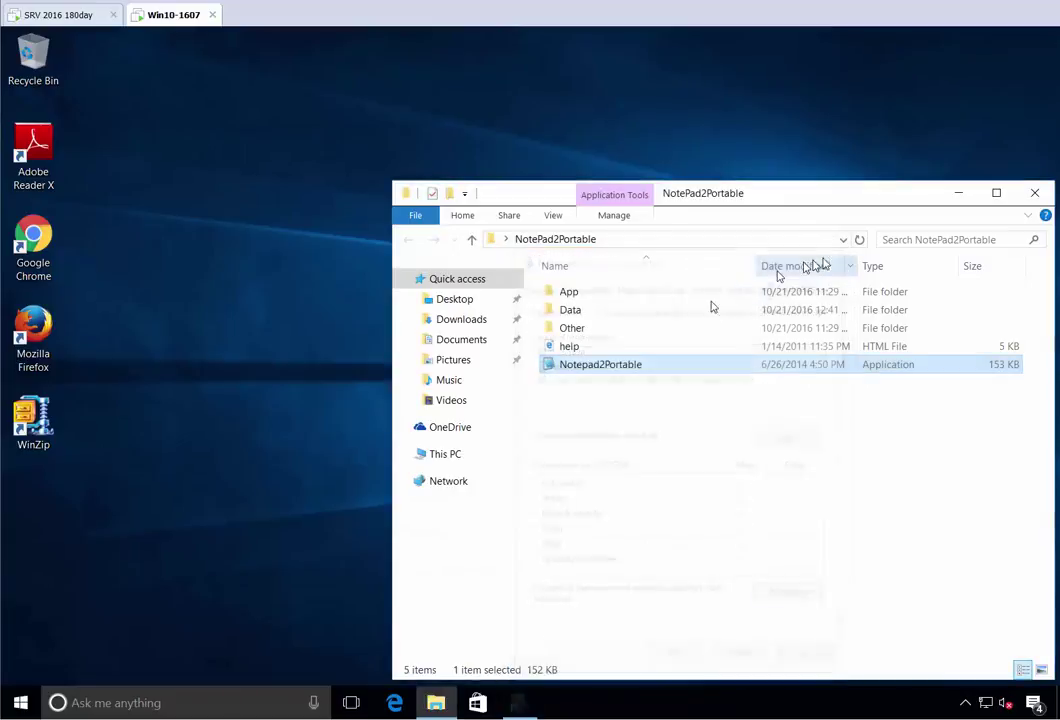
# - Try launching Notepad2Portable and CamPlay, dismissing the blocked-program error for each
pyautogui.doubleClick(588, 368)
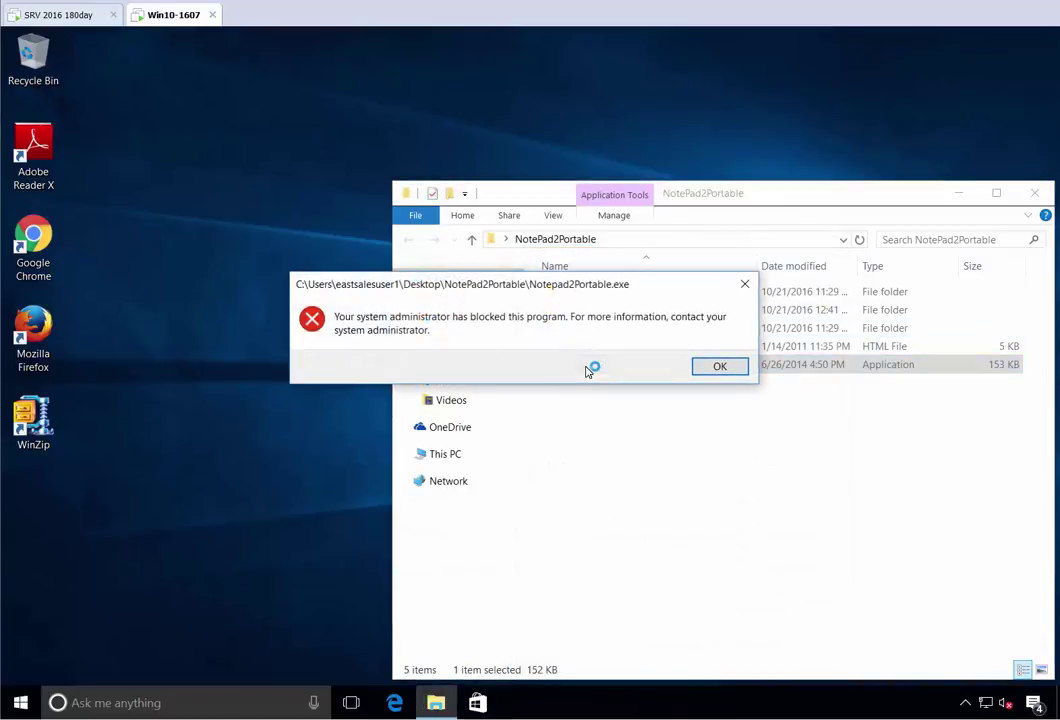
pyautogui.click(725, 369)
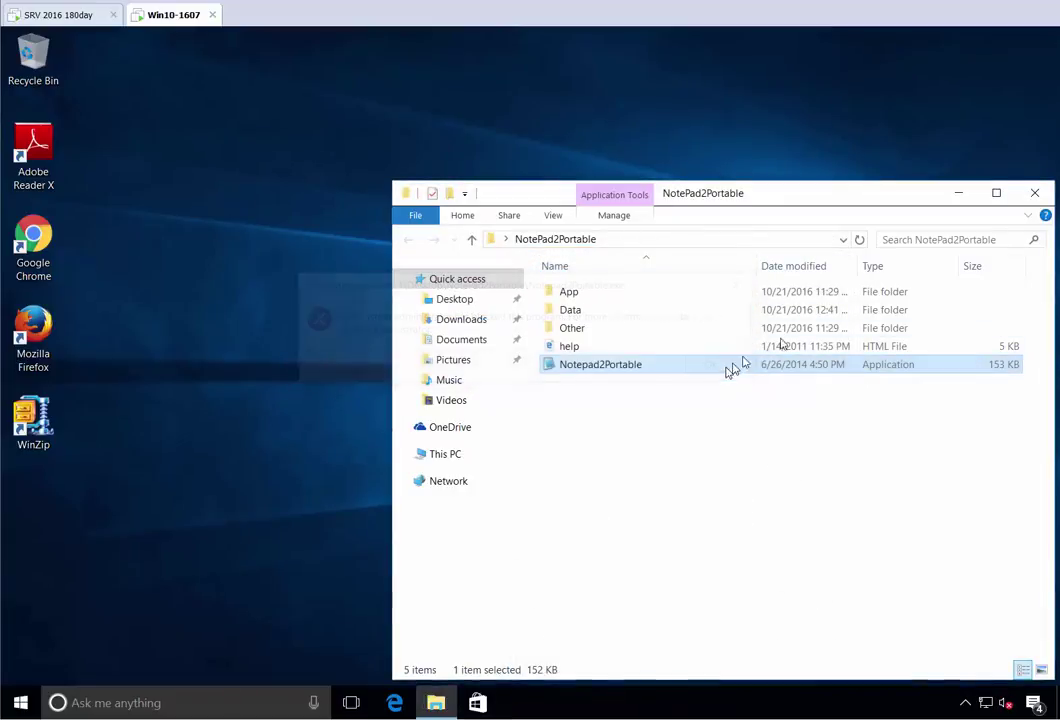
pyautogui.click(1034, 194)
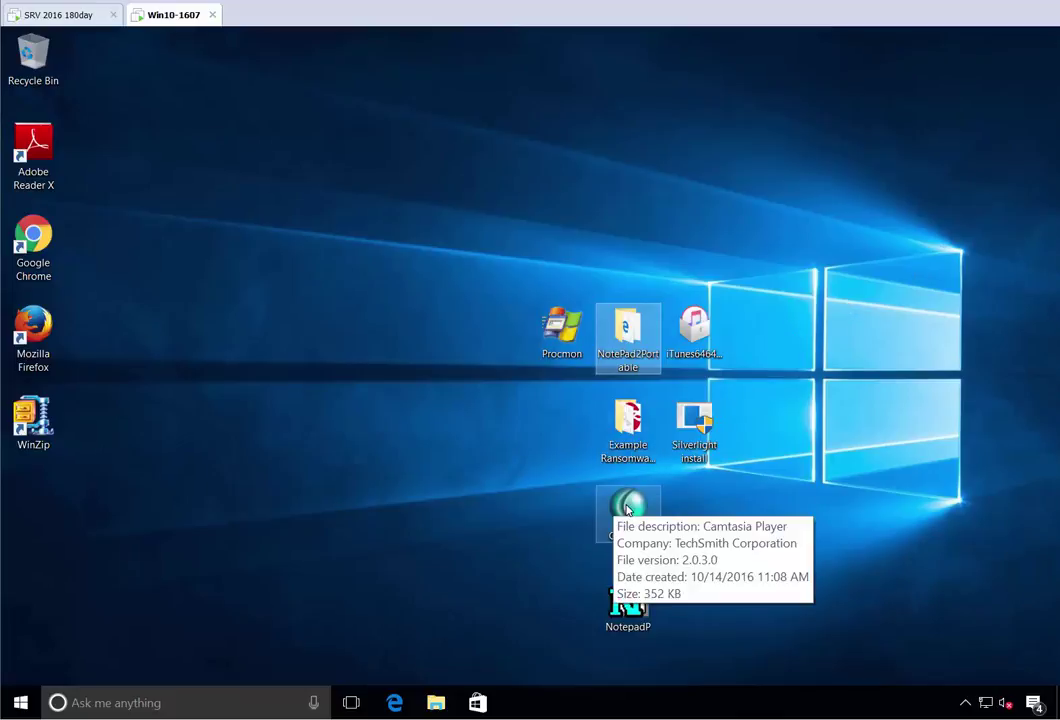
pyautogui.doubleClick(620, 506)
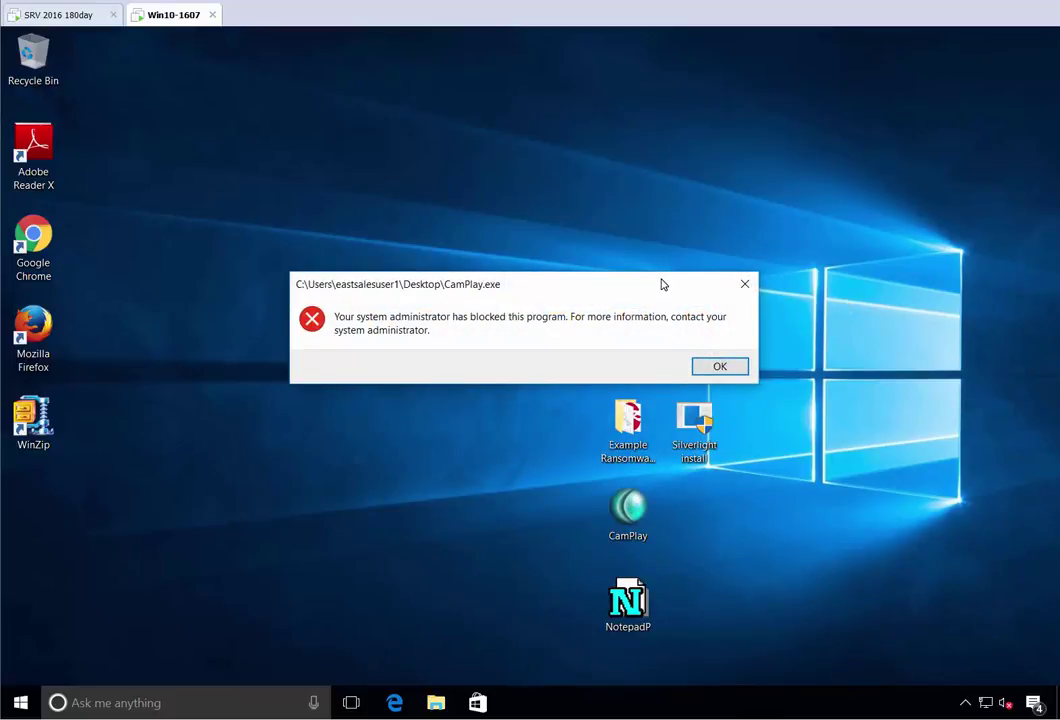
pyautogui.click(721, 365)
# - On the server, start a new executable policy that matches the program by file path
pyautogui.click(56, 22)
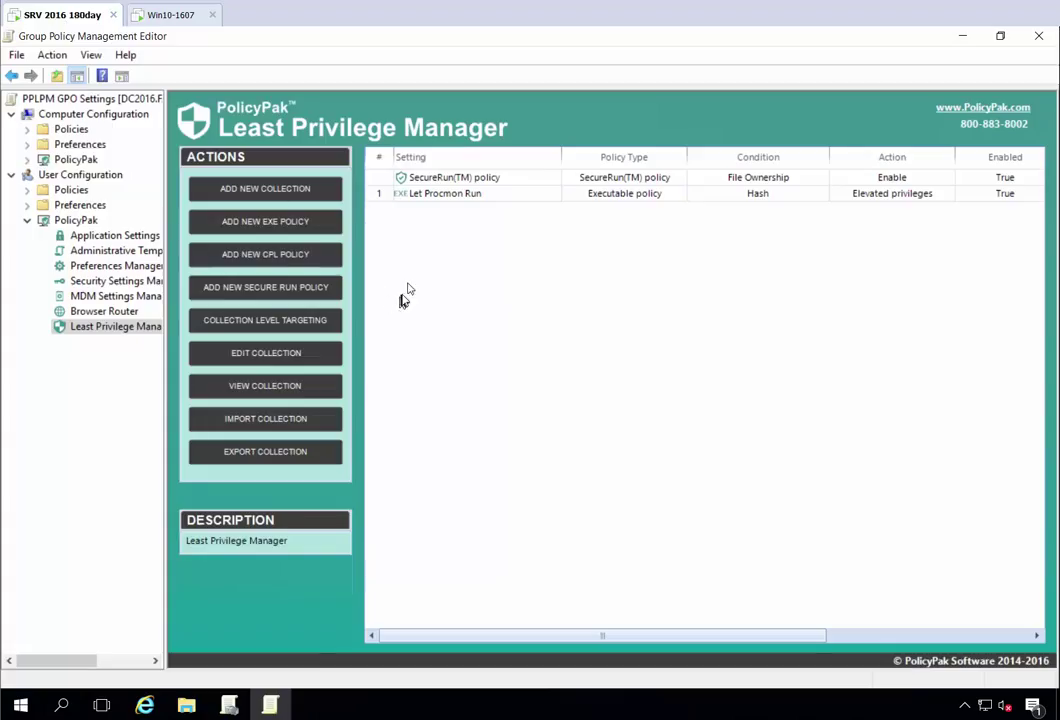
pyautogui.rightClick(397, 221)
pyautogui.moveTo(418, 230)
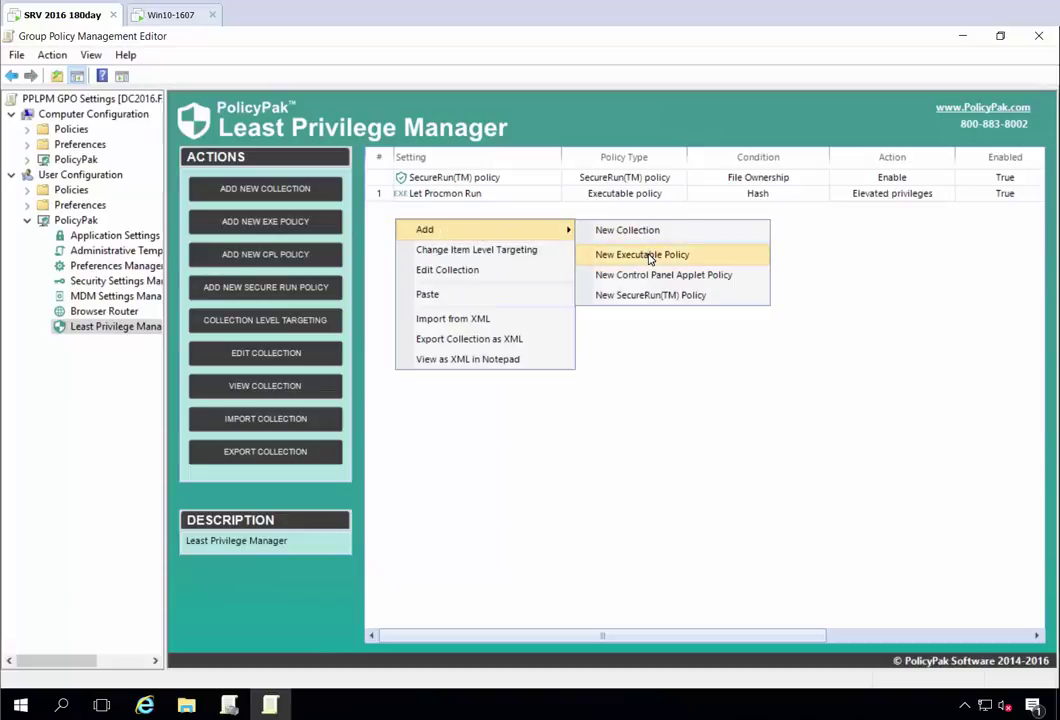
pyautogui.click(620, 253)
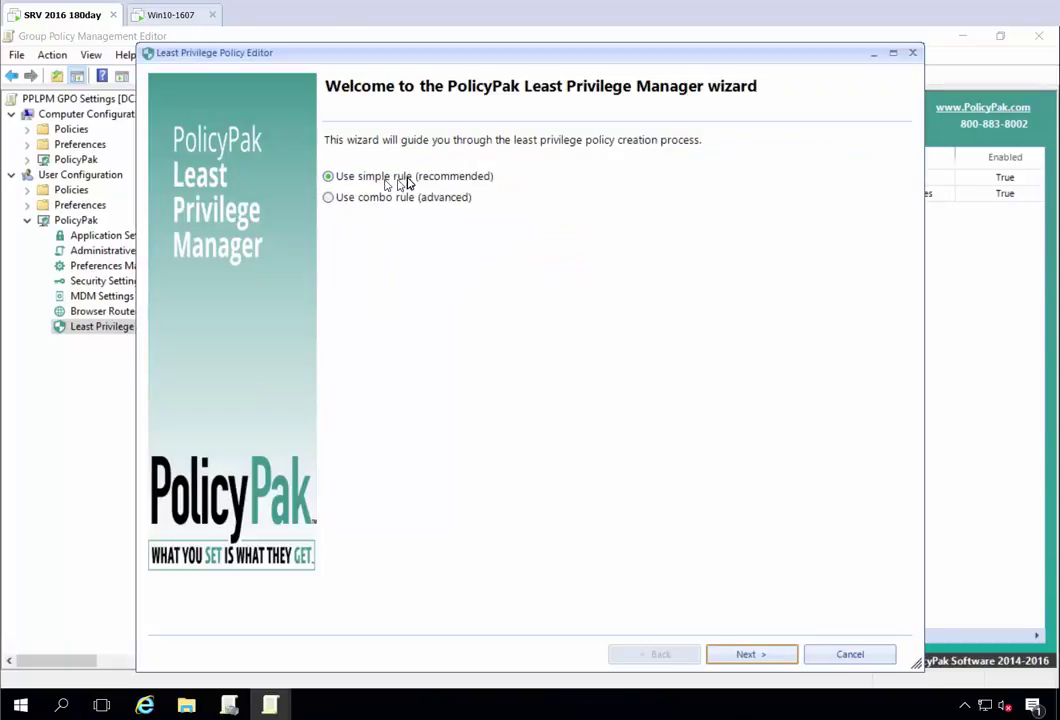
pyautogui.click(768, 657)
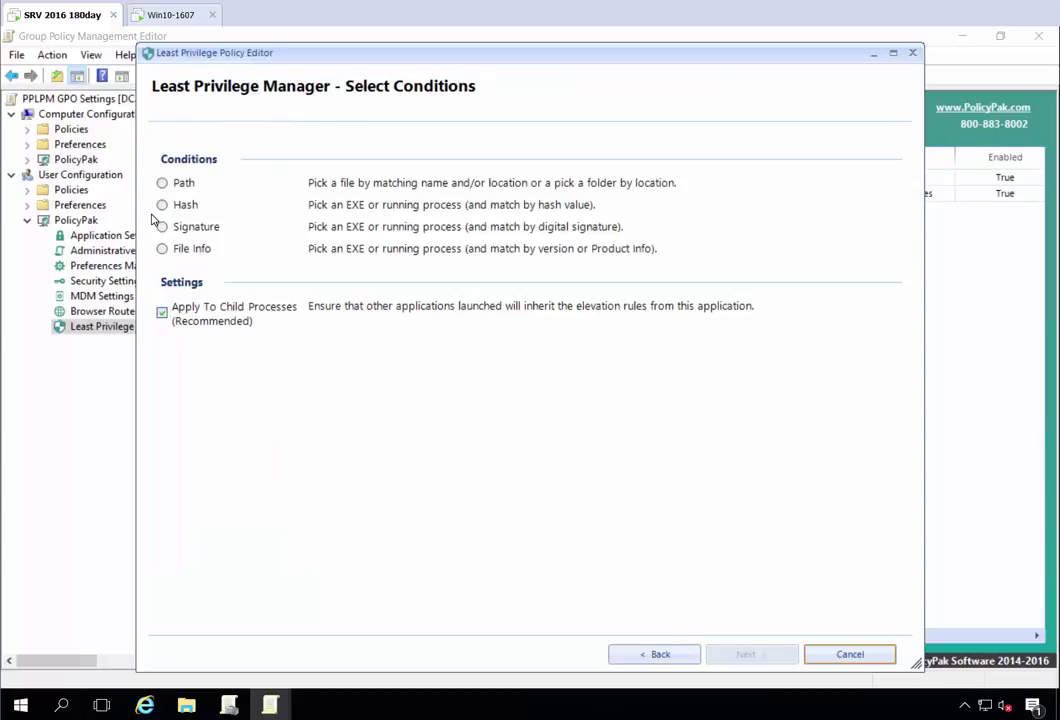
pyautogui.click(163, 184)
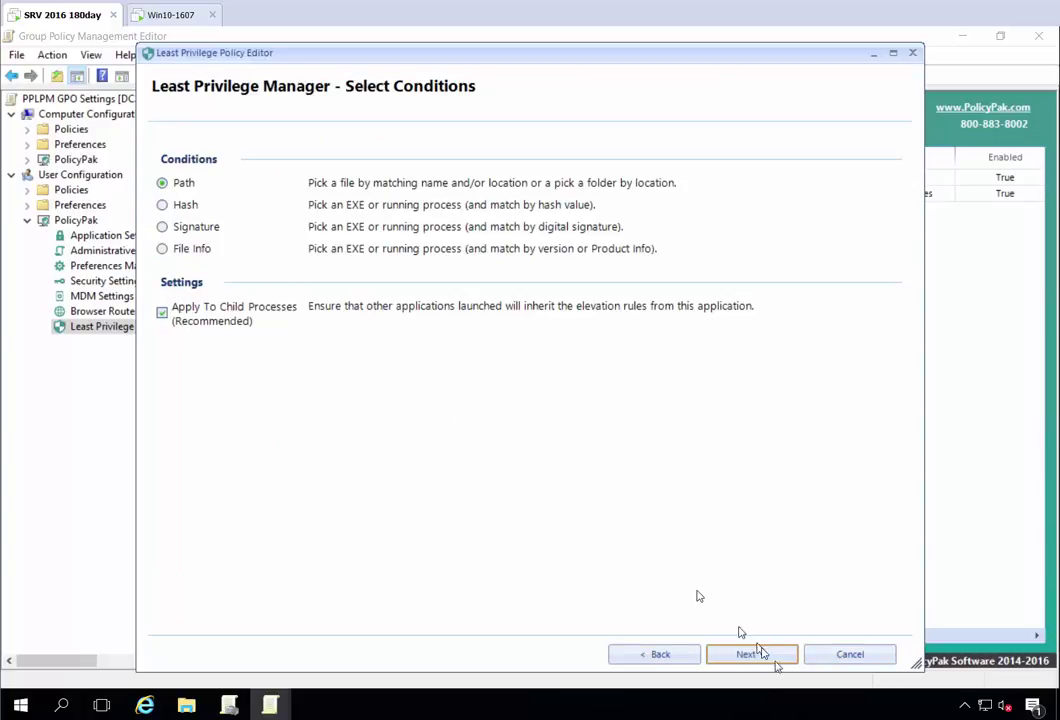
pyautogui.click(770, 657)
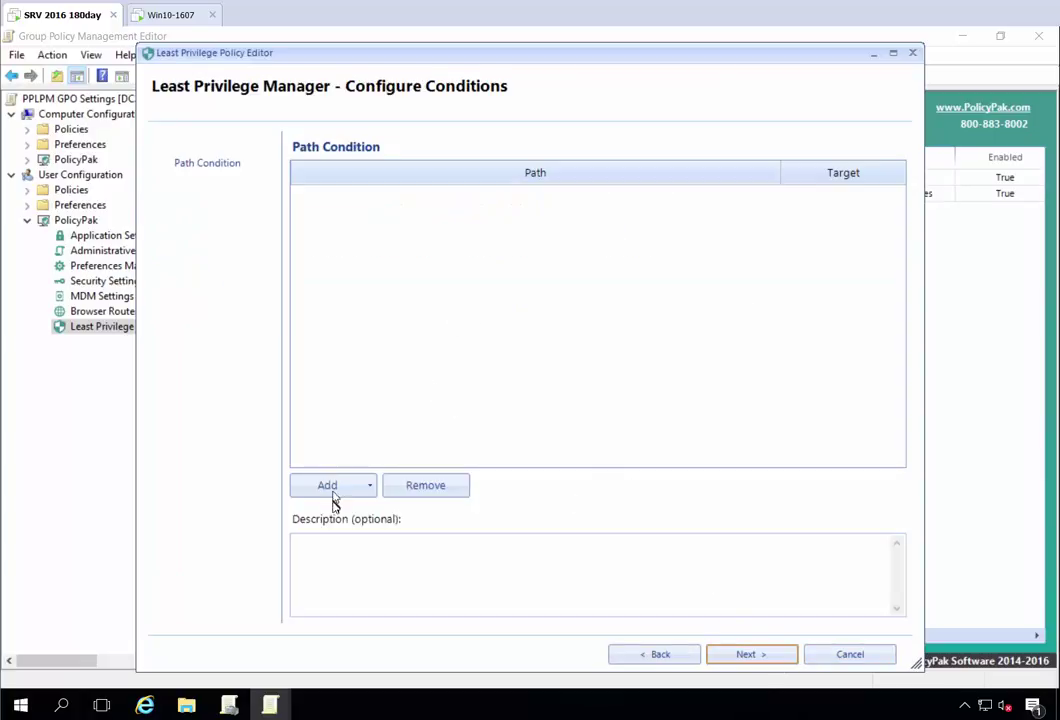
# - Add *camplay.exe as the path condition, allow and log it, and name the policy 'let Camplay run'
pyautogui.click(352, 496)
pyautogui.click(340, 507)
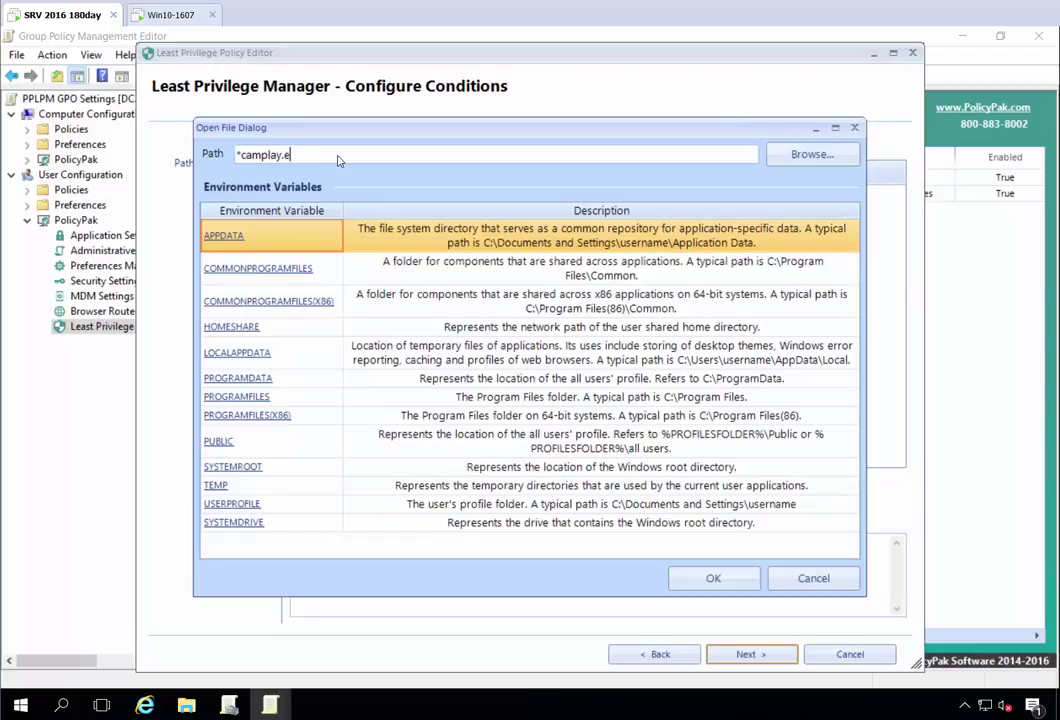
pyautogui.click(701, 580)
pyautogui.click(745, 656)
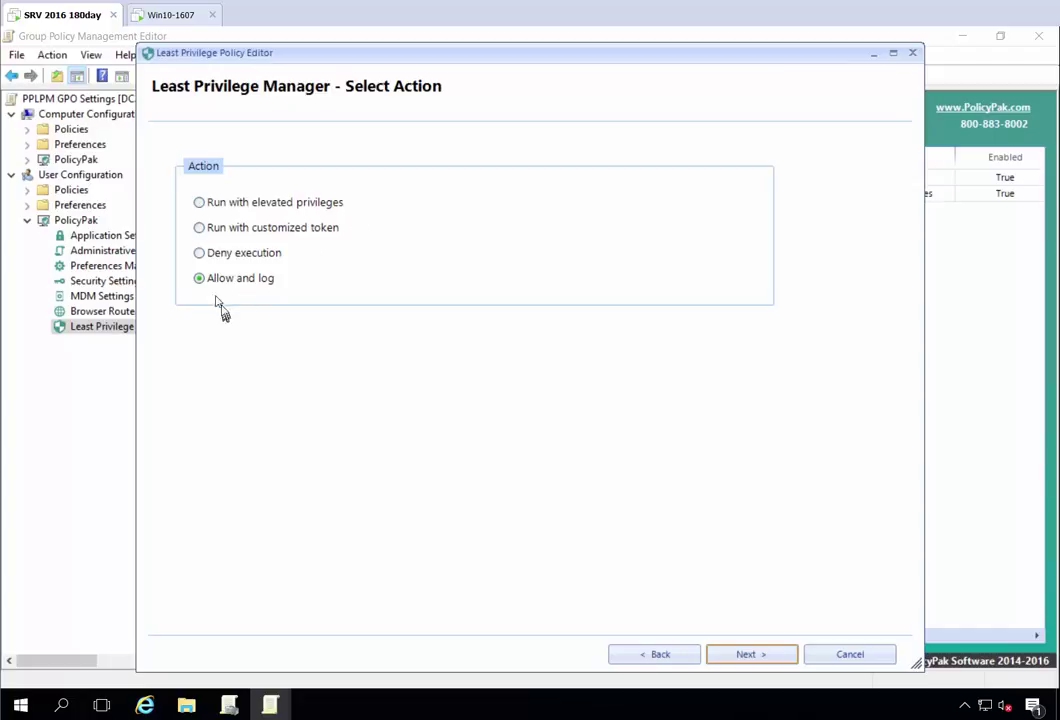
pyautogui.click(744, 658)
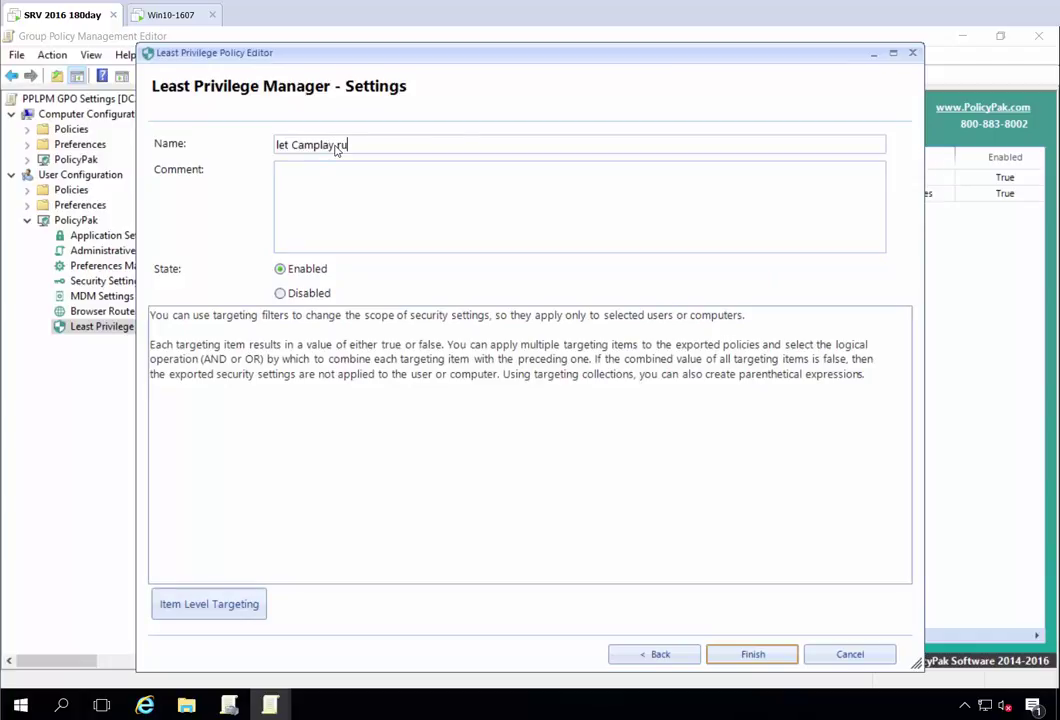
pyautogui.click(754, 655)
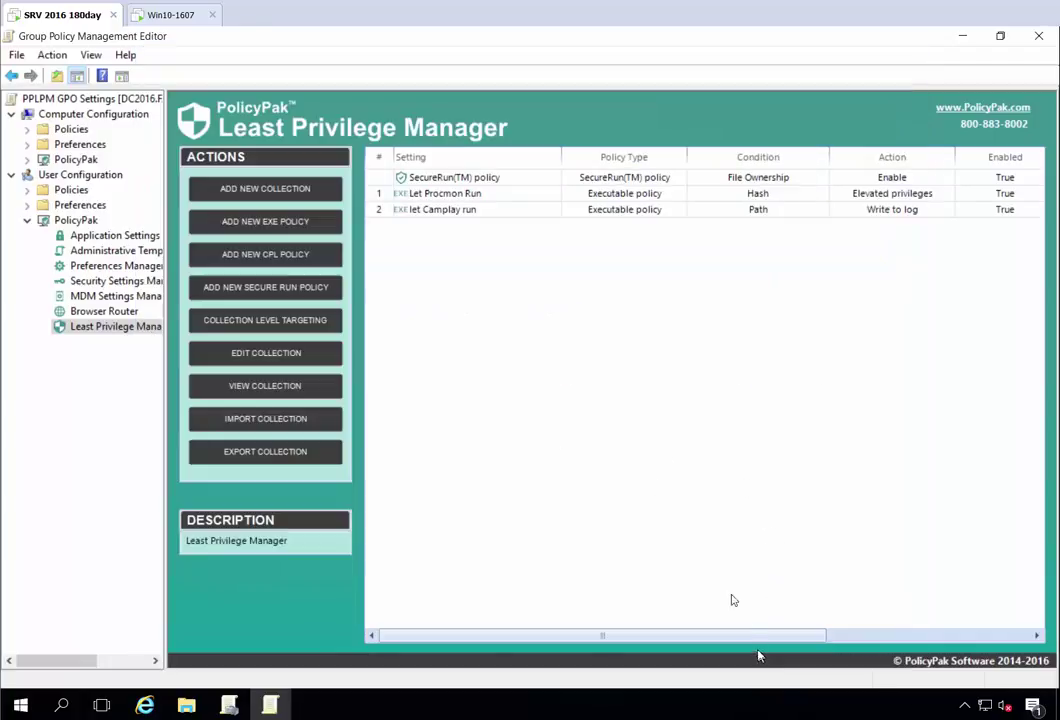
pyautogui.click(176, 15)
# - Run gpupdate in Command Prompt on the client, then close the window
pyautogui.press('super')
pyautogui.write('cmd')
pyautogui.press('Return')
pyautogui.write('gpupdate')
pyautogui.press('Return')
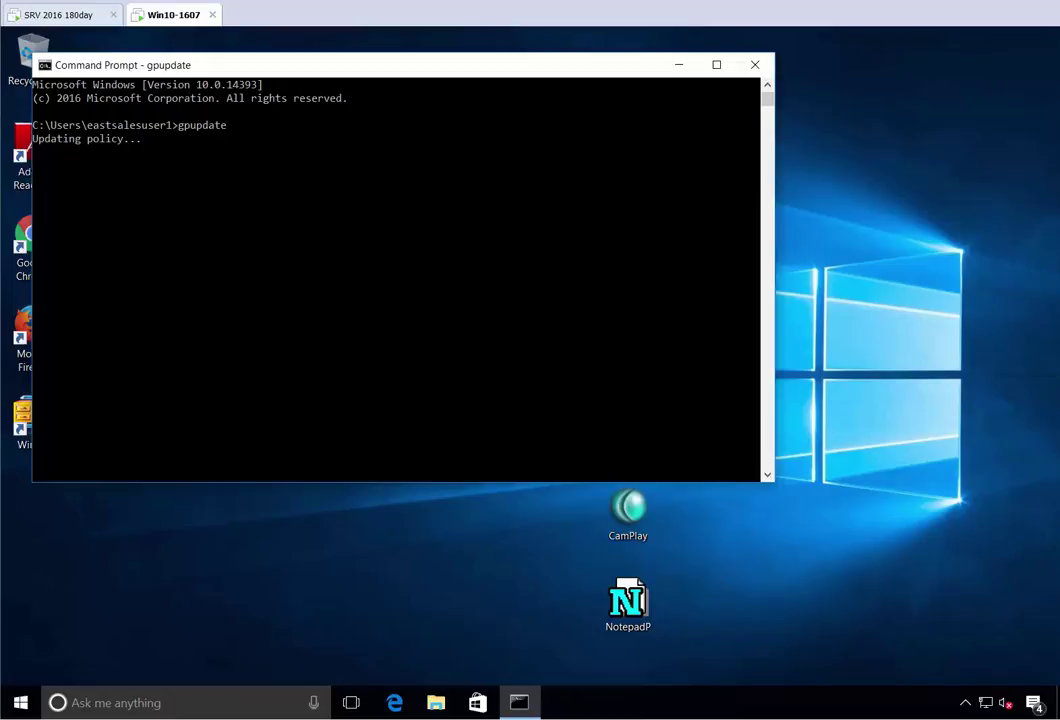
pyautogui.click(754, 64)
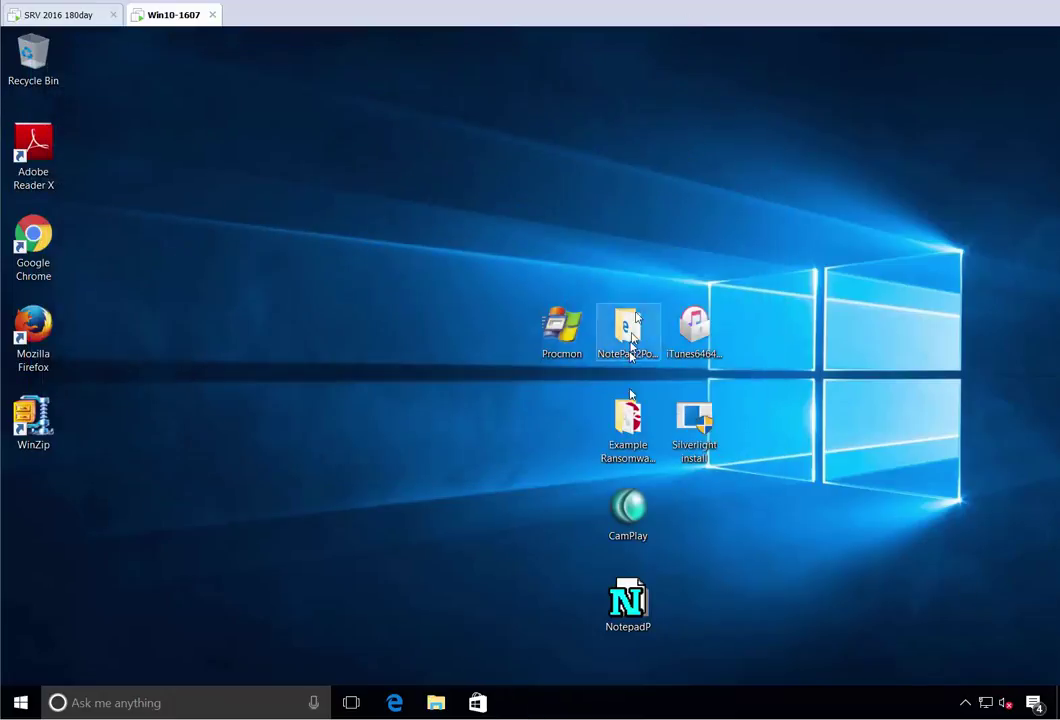
# - Confirm RansomwareSimulator is still blocked while CamPlay now opens Camtasia Player, then close it
pyautogui.doubleClick(628, 418)
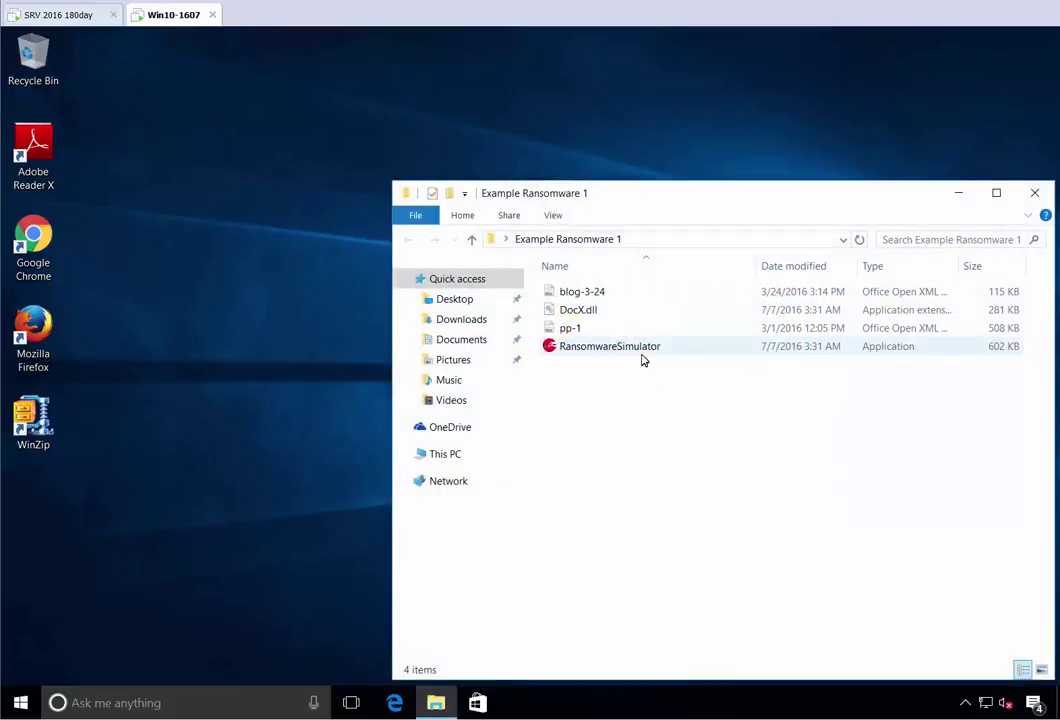
pyautogui.doubleClick(643, 356)
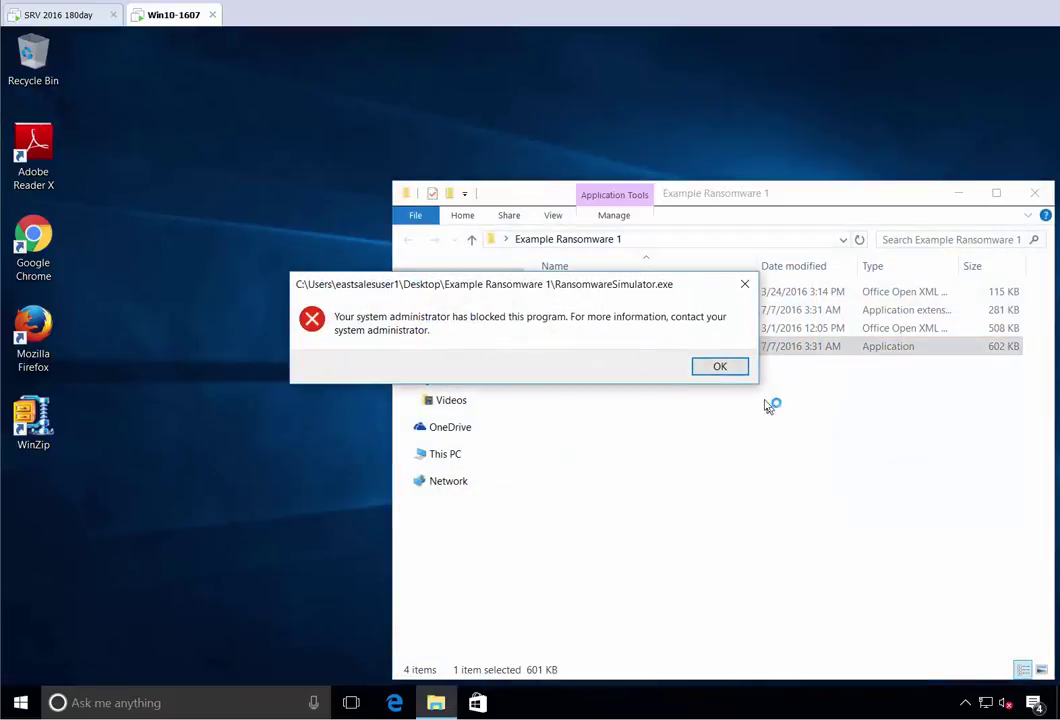
pyautogui.click(733, 369)
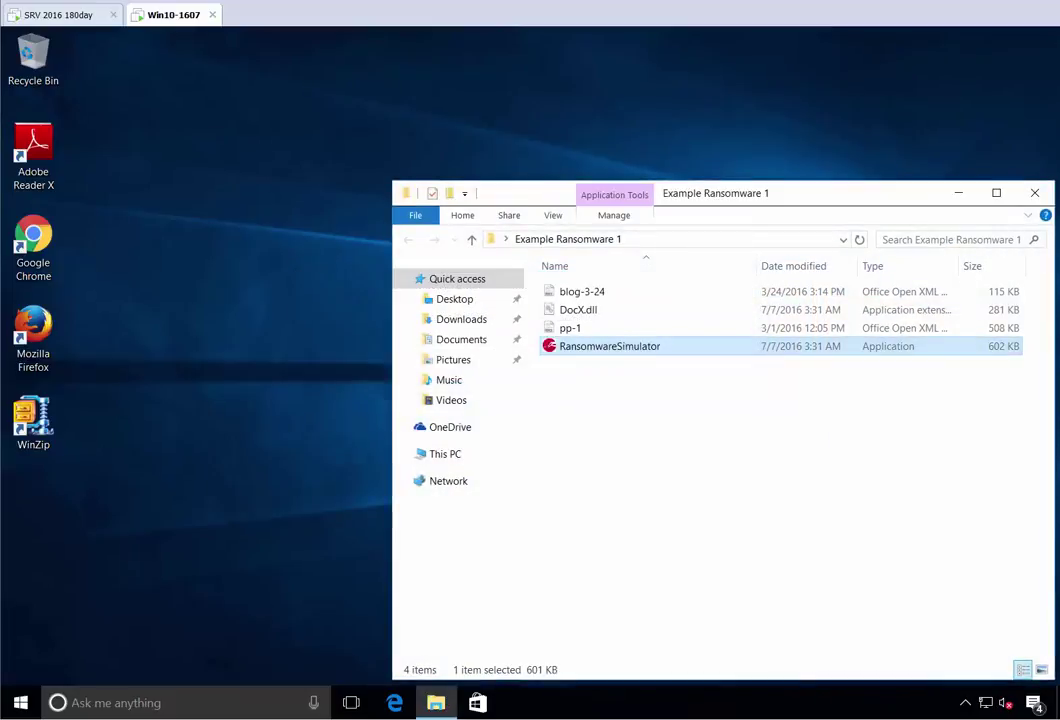
pyautogui.click(1036, 192)
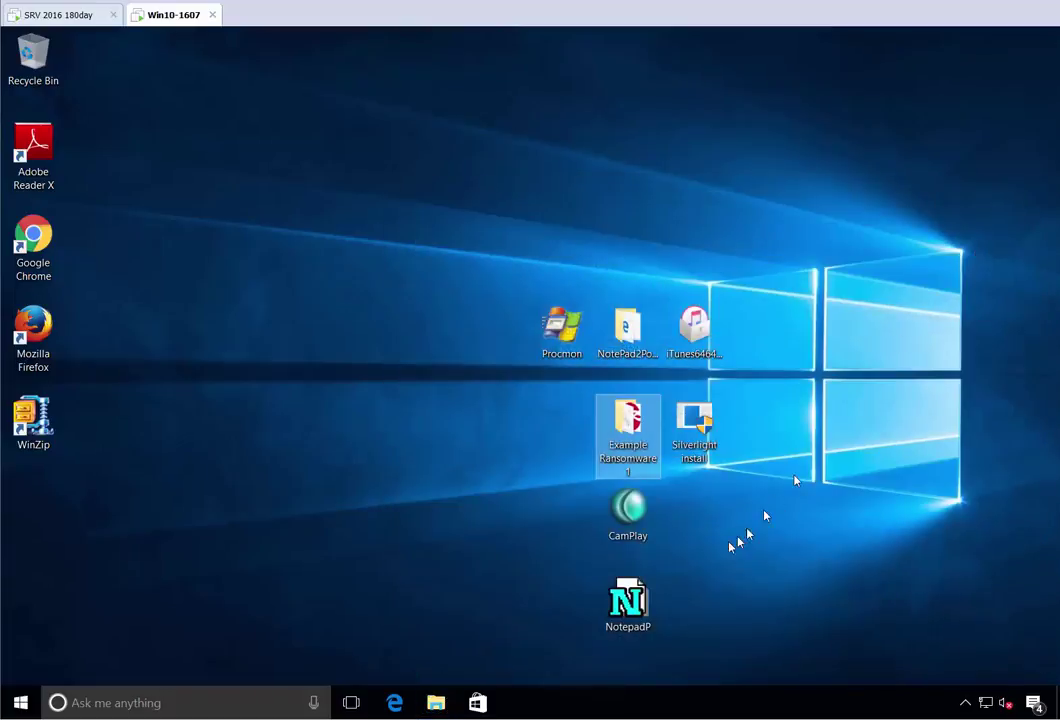
pyautogui.doubleClick(632, 515)
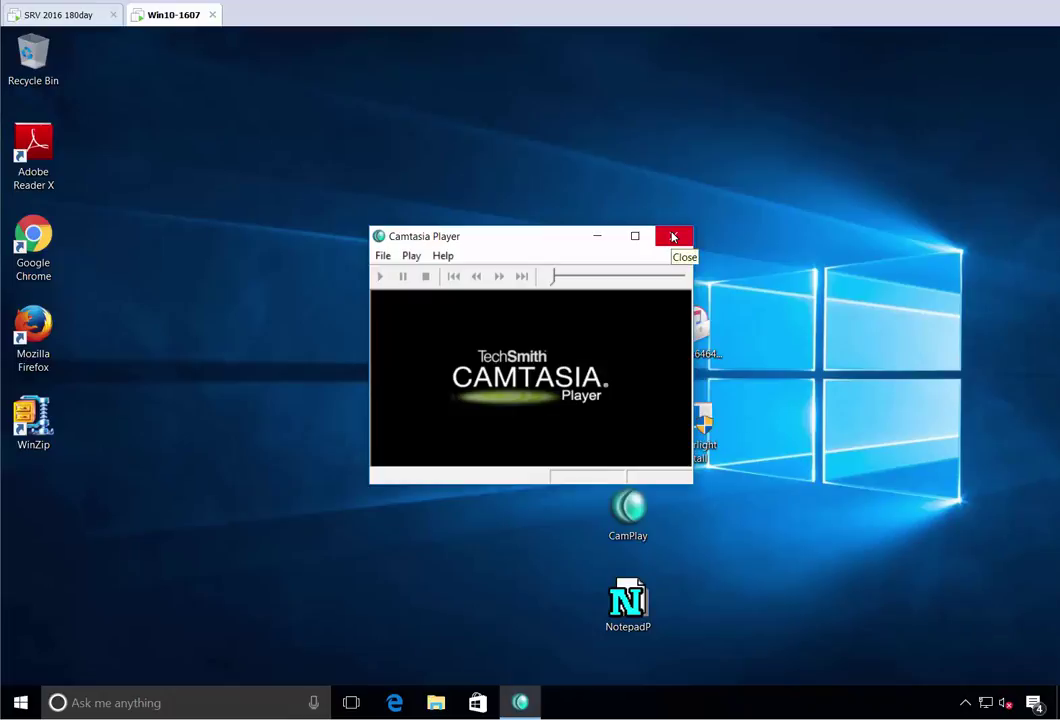
pyautogui.click(673, 236)
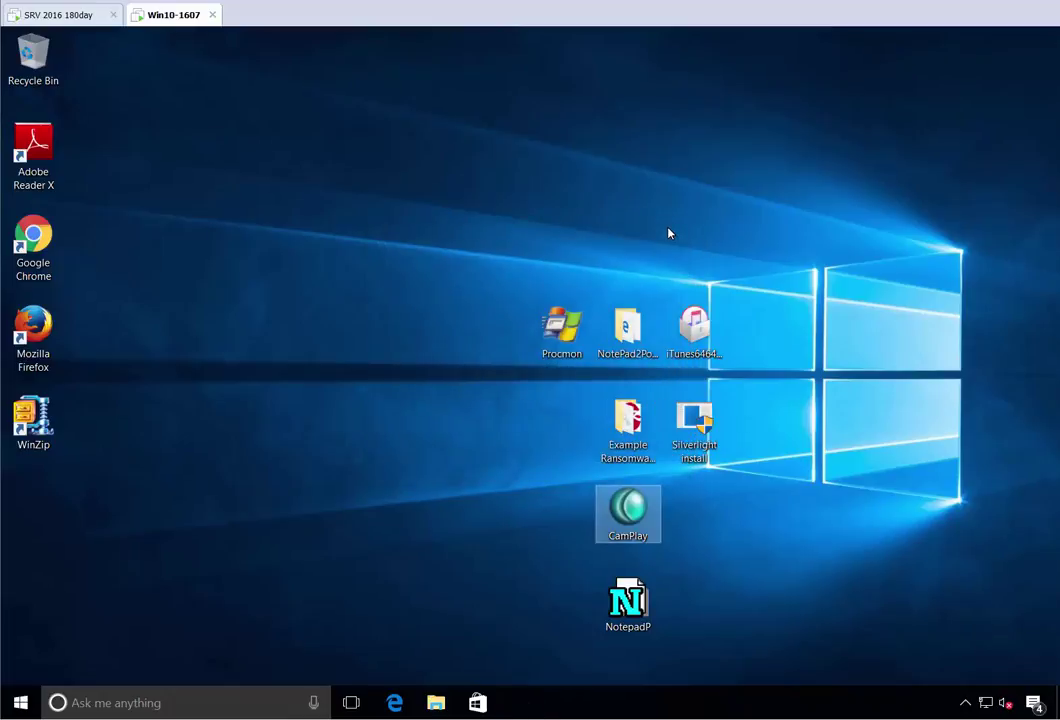